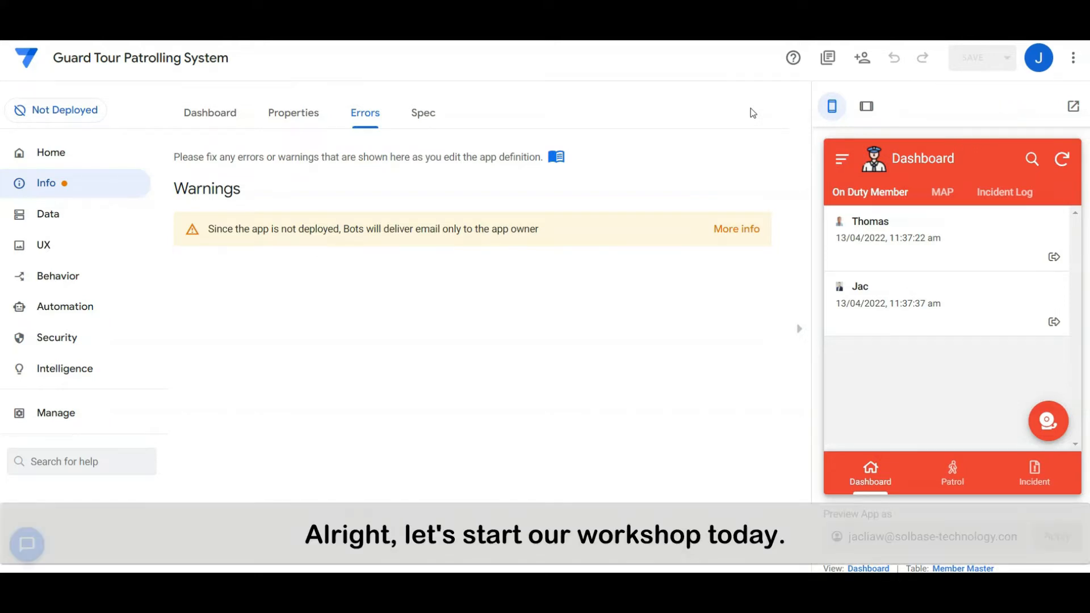
Show the Check Point Master view in the app preview.
left_click(750, 121)
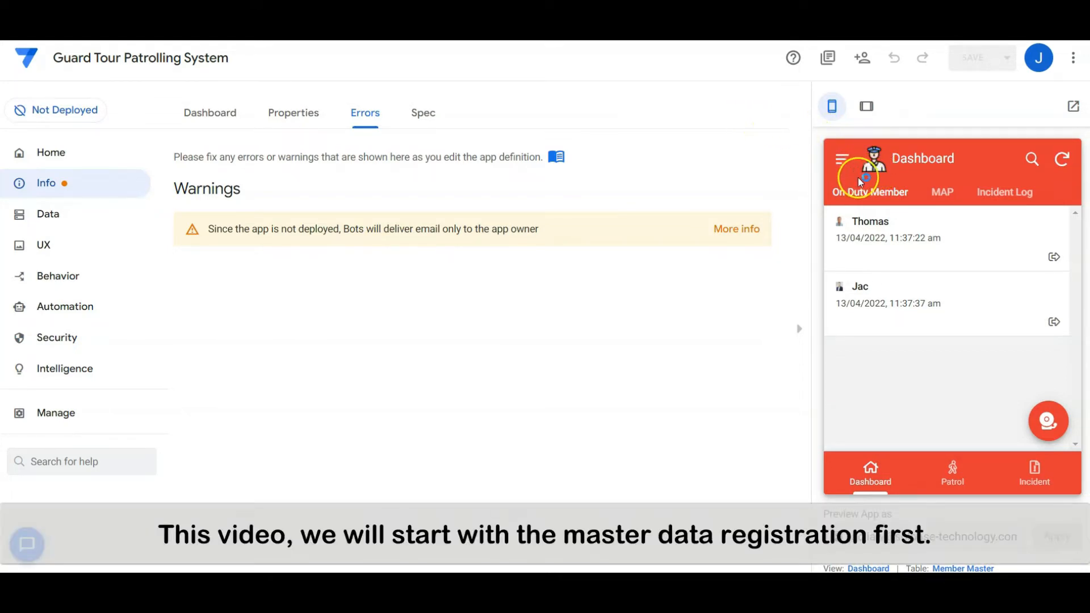
left_click(840, 162)
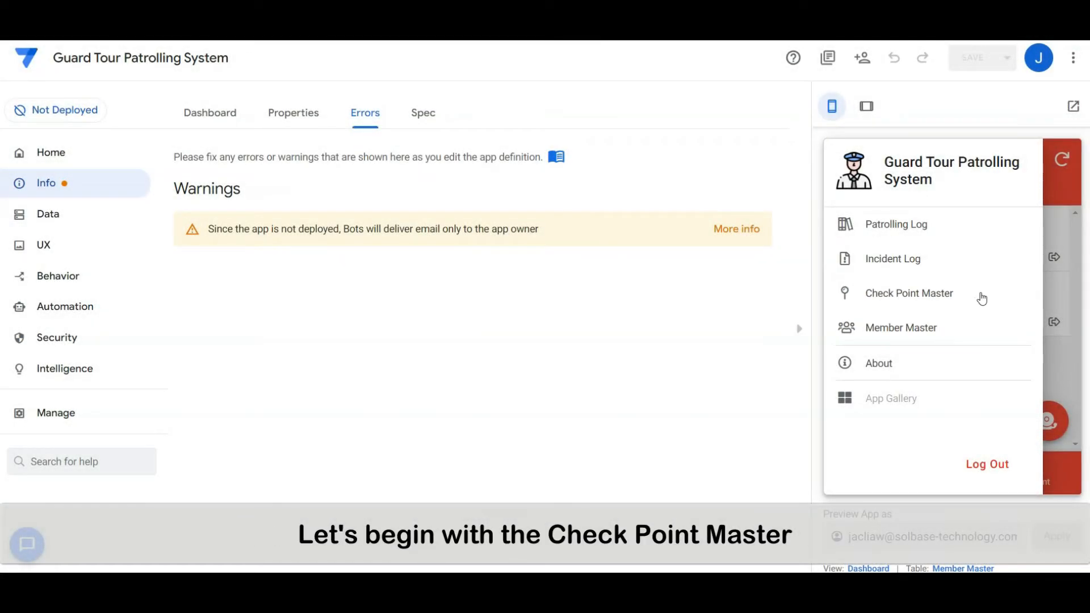
left_click(981, 299)
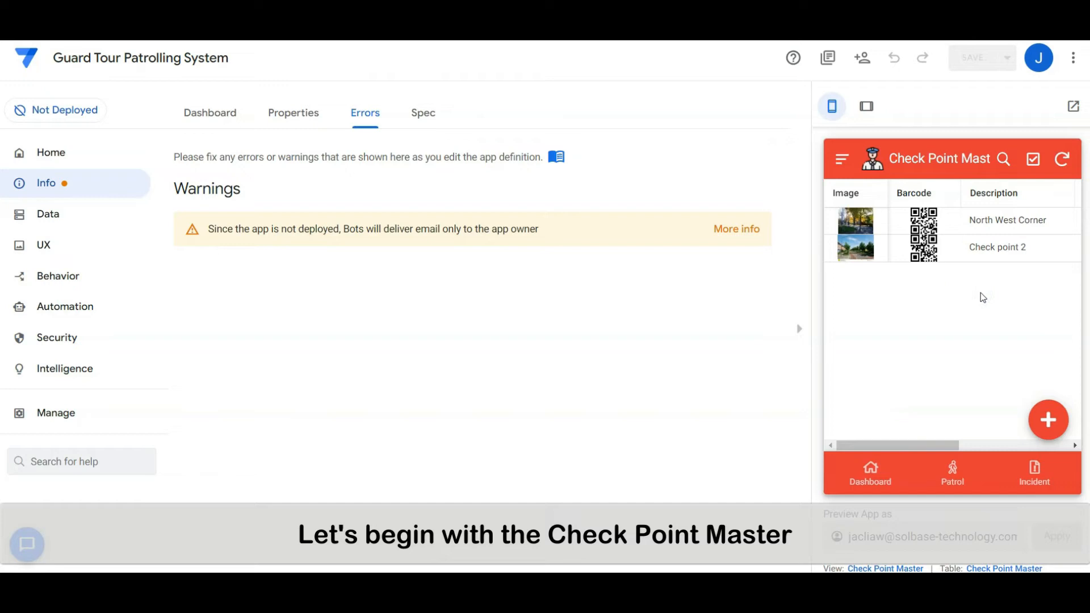
Open the column definitions of the Check Point Master data table and look over its columns.
left_click(48, 213)
left_click(258, 116)
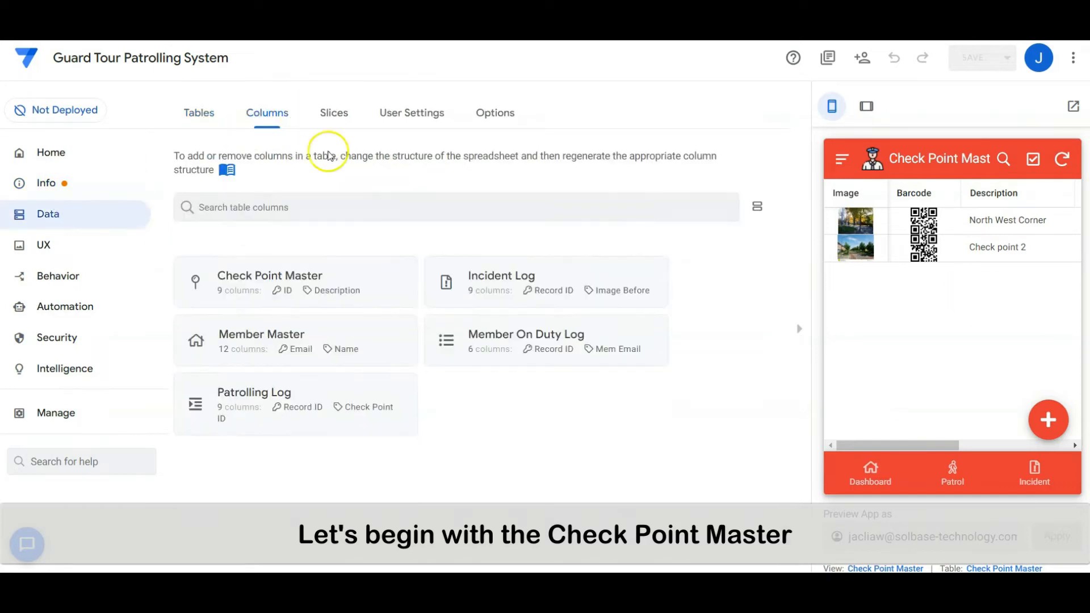
left_click(377, 275)
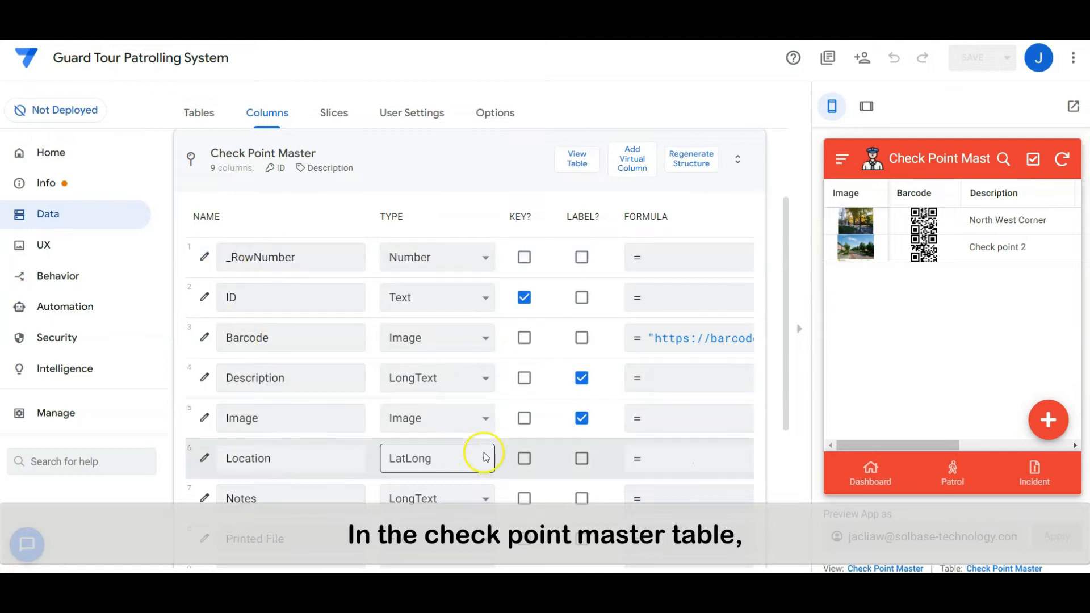
scroll(518, 396, "down", 1)
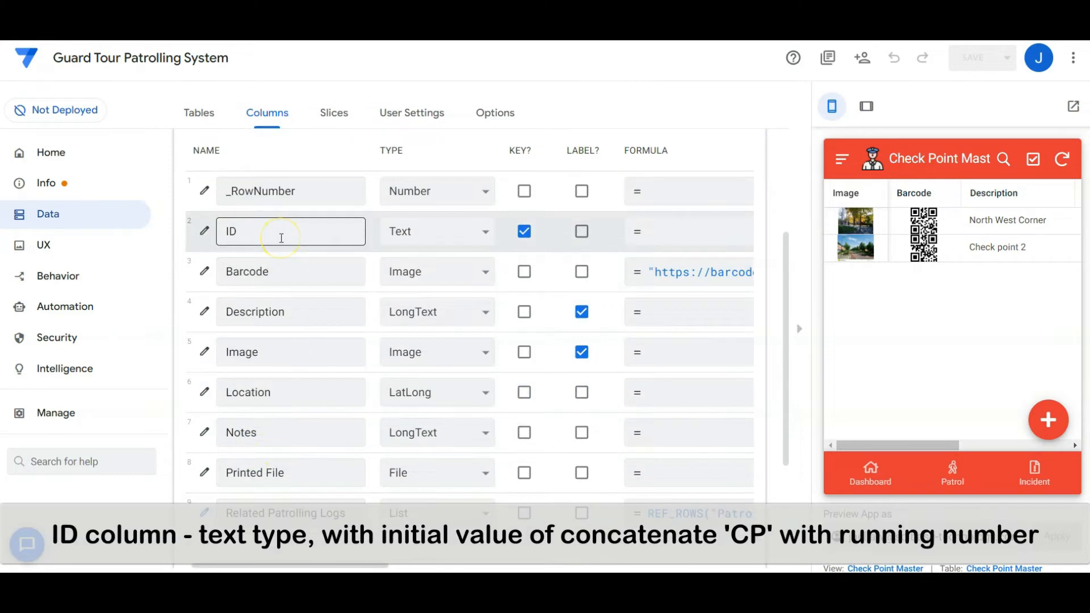
Inspect the Check Point Master ID column's data type and its auto-compute initial value formula, and close its definition.
left_click(204, 230)
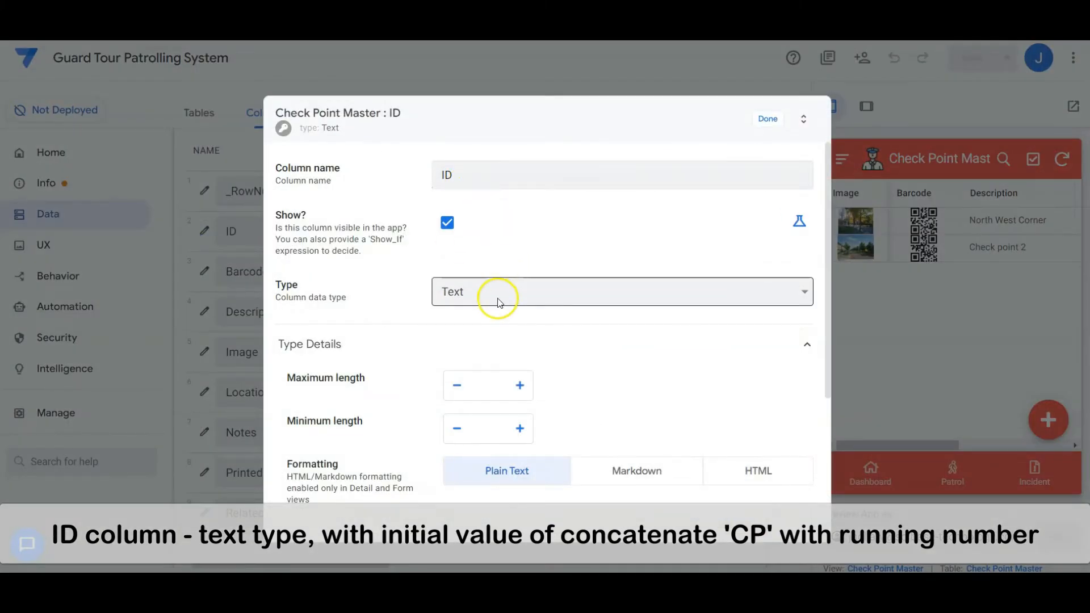
scroll(540, 343, "down", 4)
left_click(509, 377)
scroll(511, 377, "down", 2)
scroll(511, 380, "down", 2)
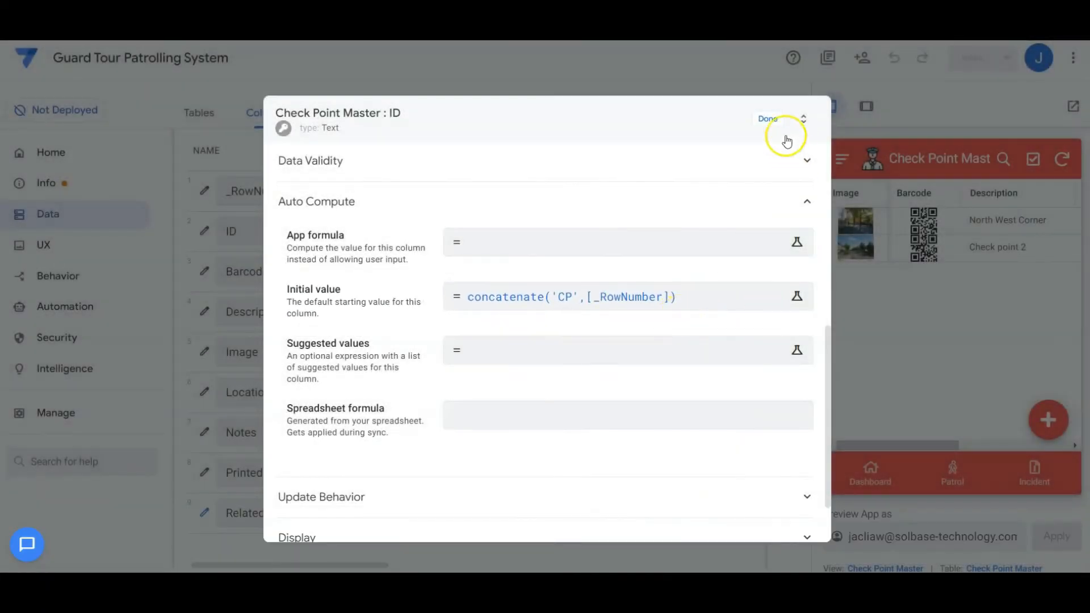
left_click(772, 119)
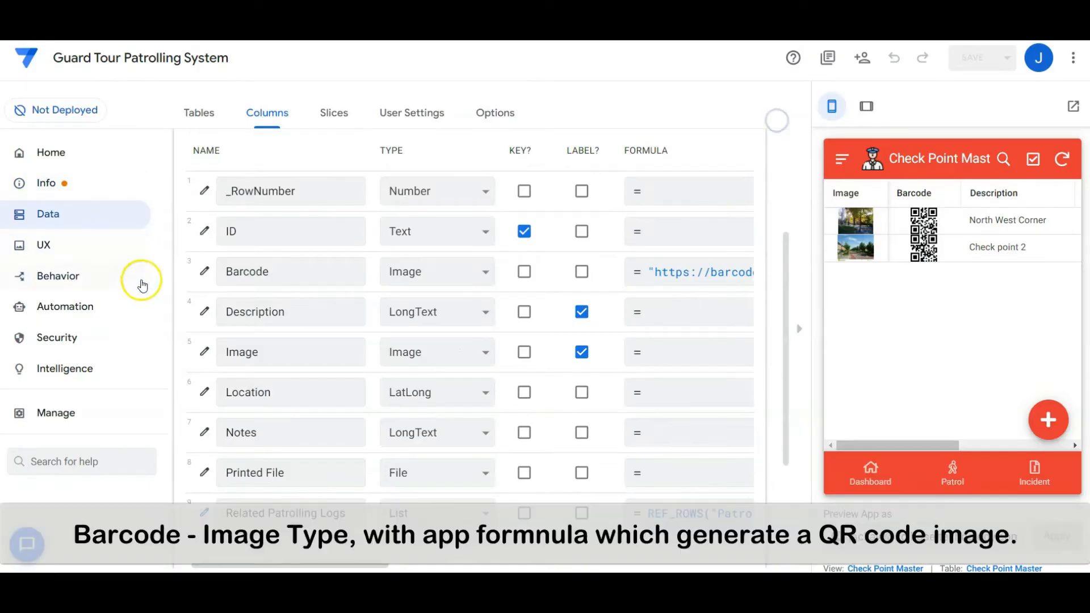
Examine the Barcode column's app formula that generates the QR code, highlight its [ID] reference, and close the column definition.
left_click(205, 273)
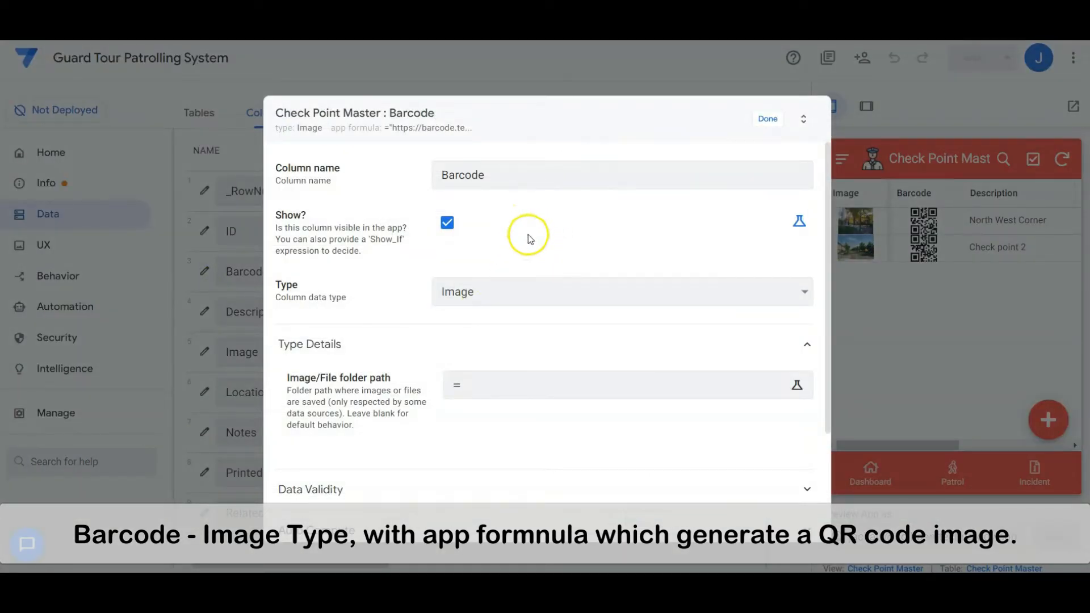
scroll(539, 311, "down", 3)
left_click(501, 381)
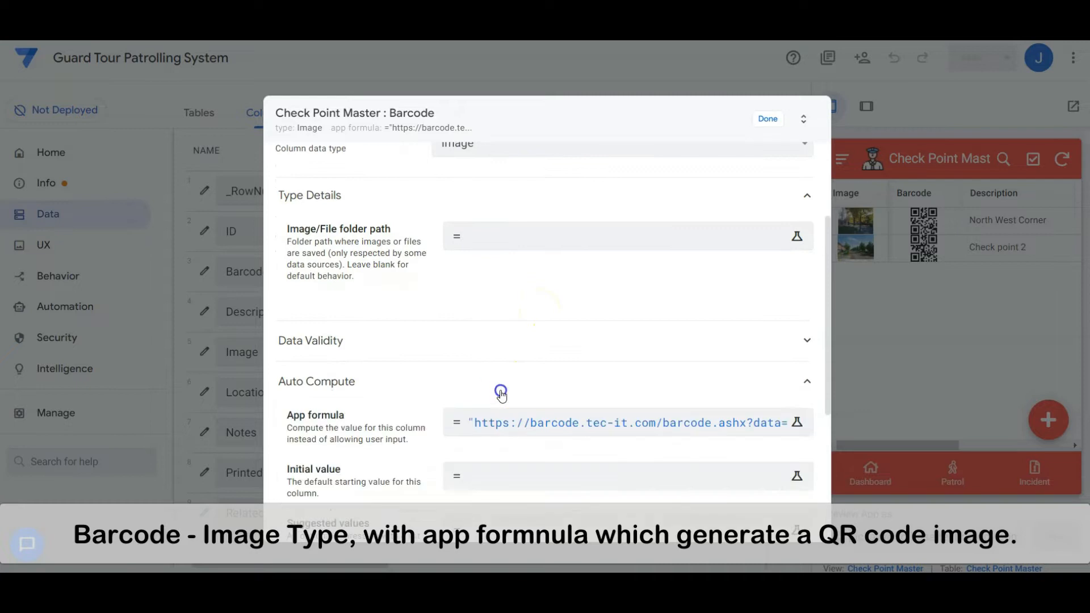
scroll(502, 385, "down", 1)
left_click(512, 373)
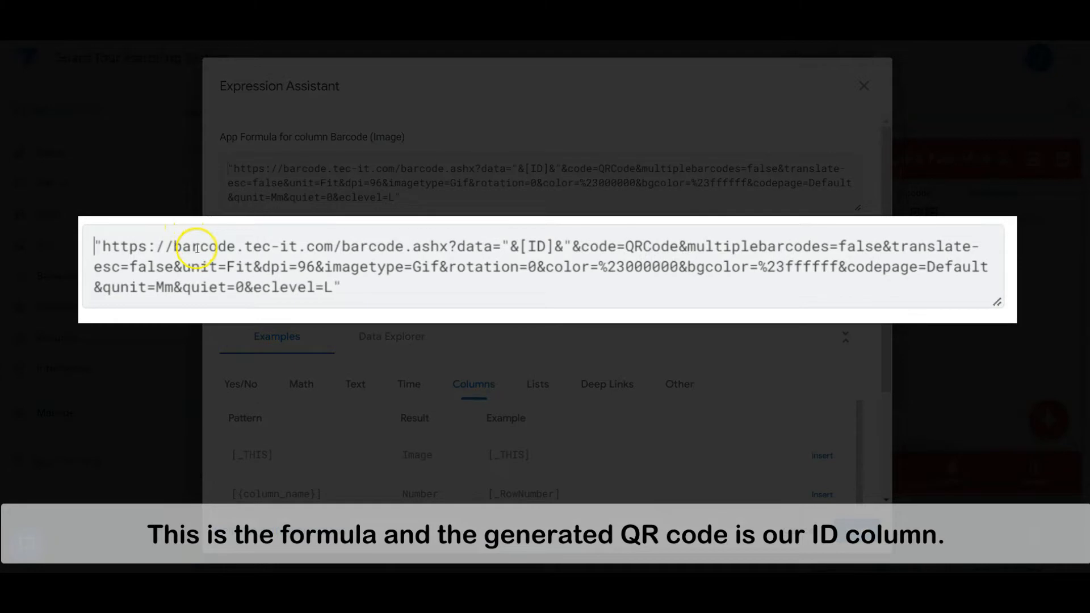
left_click_drag(520, 247, 554, 247)
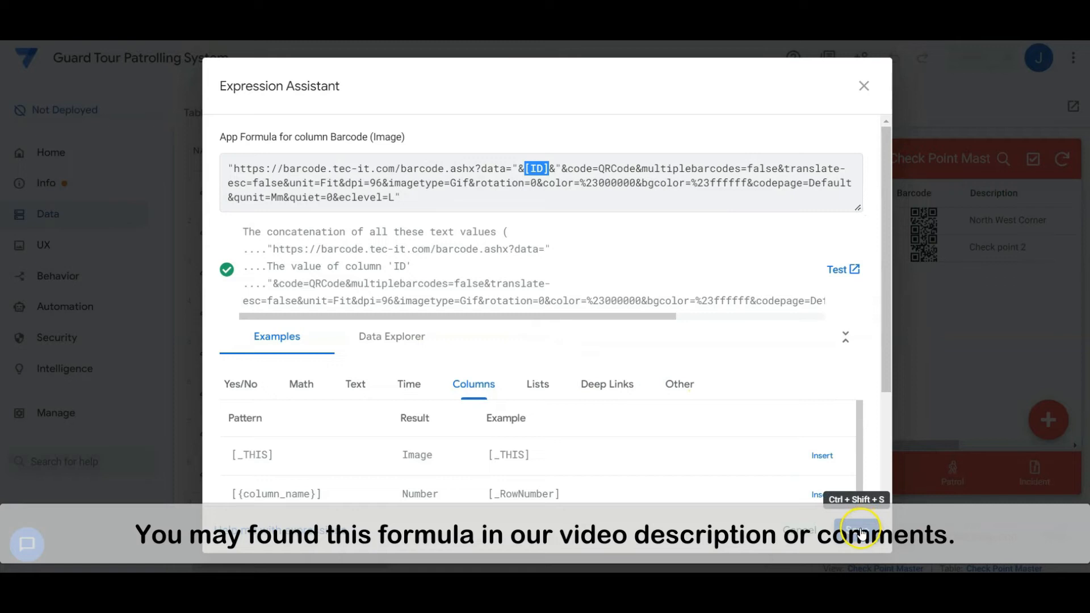
left_click(811, 539)
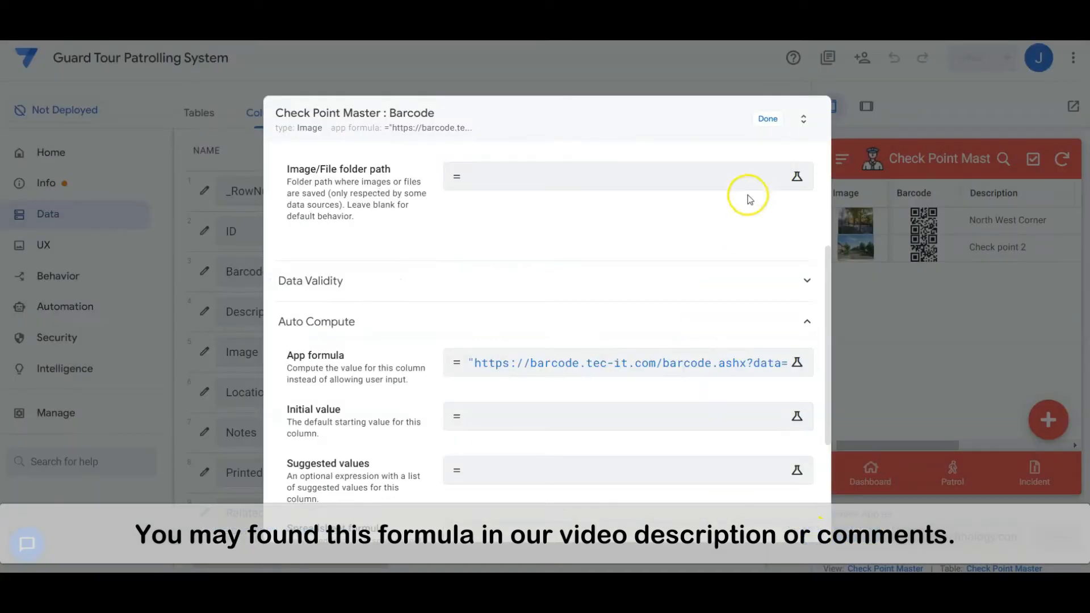
left_click(764, 131)
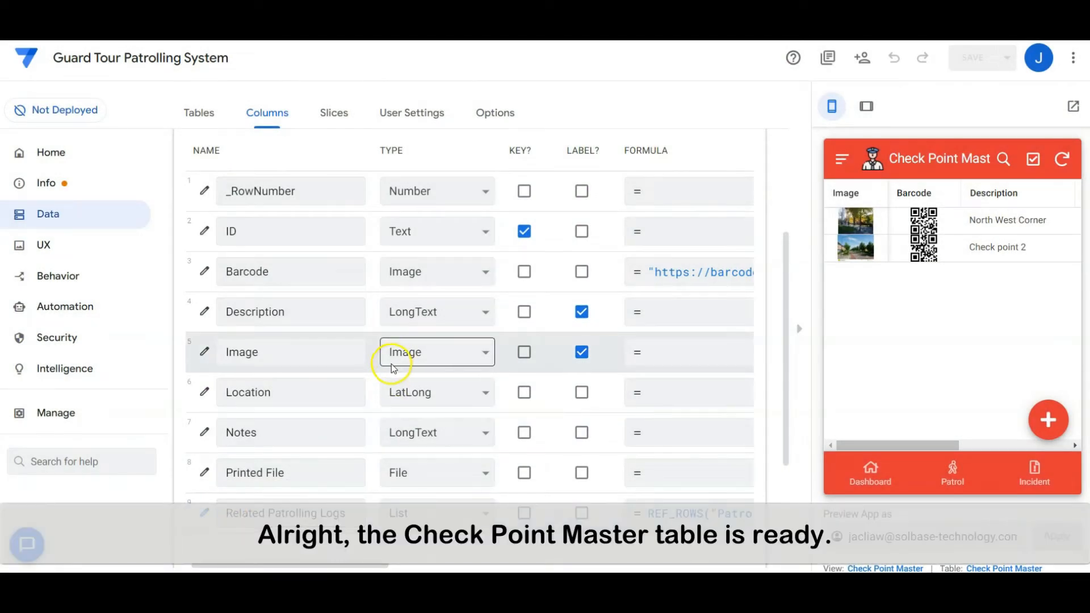
Open the Check Point Master menu view's UX settings and review its view type, position, sorting and column order.
scroll(390, 363, "up", 3)
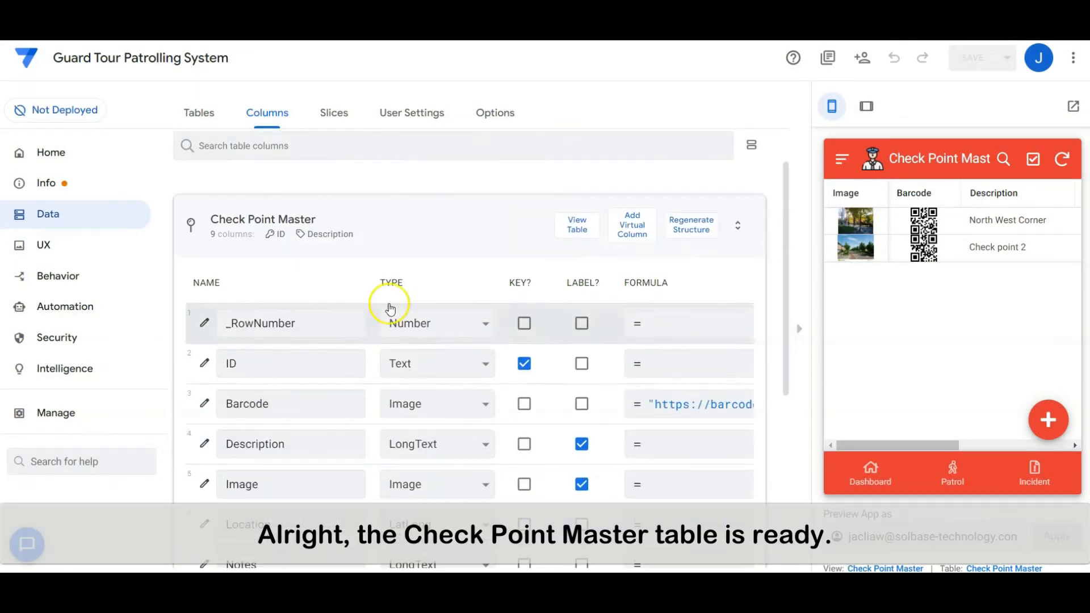
left_click(394, 208)
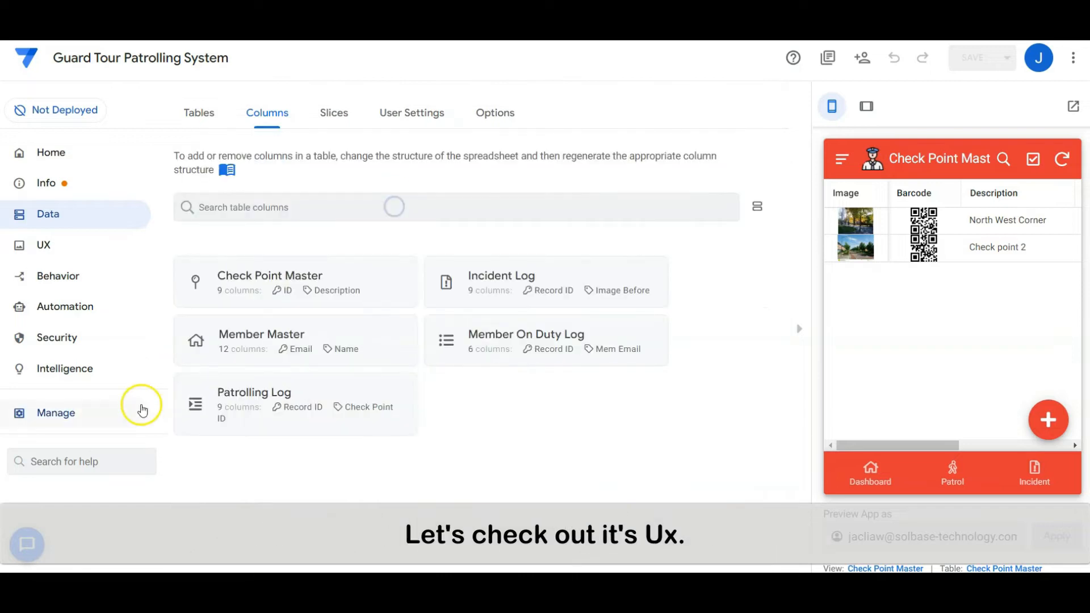
left_click(92, 248)
scroll(503, 322, "down", 5)
scroll(502, 319, "down", 3)
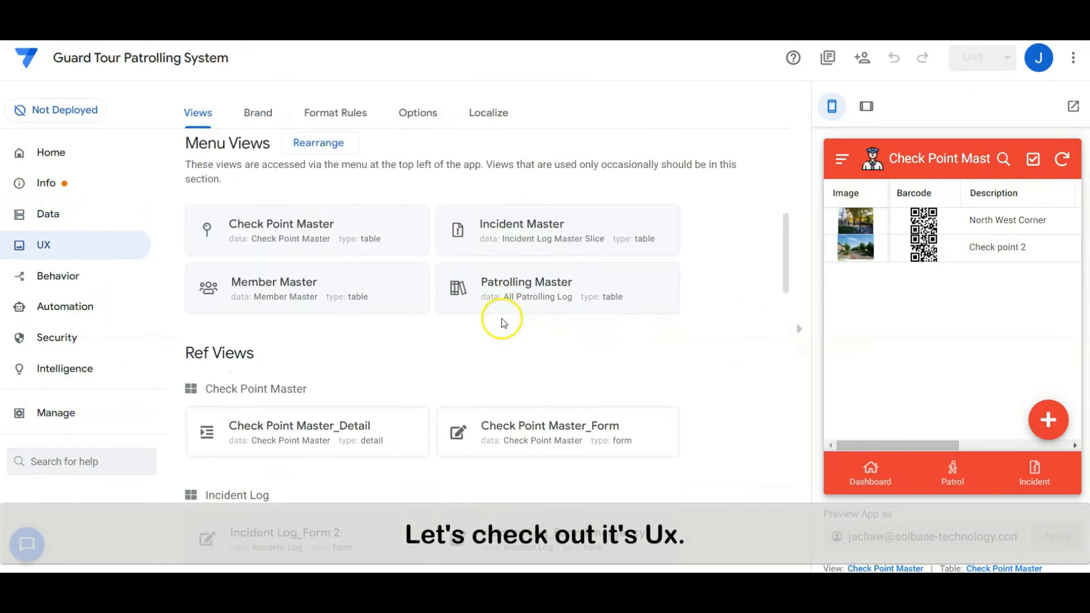
left_click(358, 227)
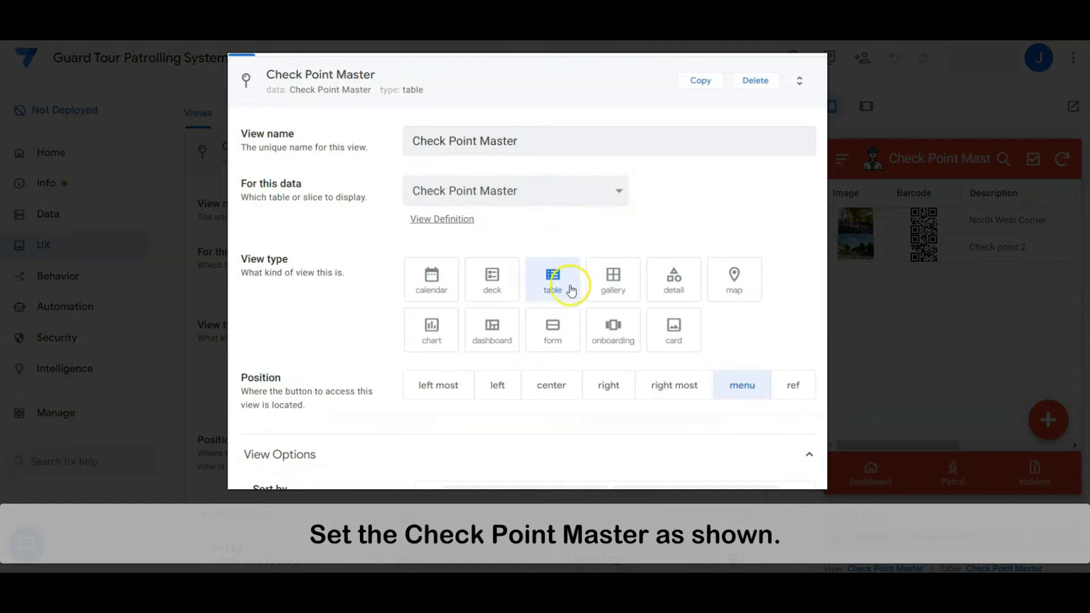
left_click(732, 386)
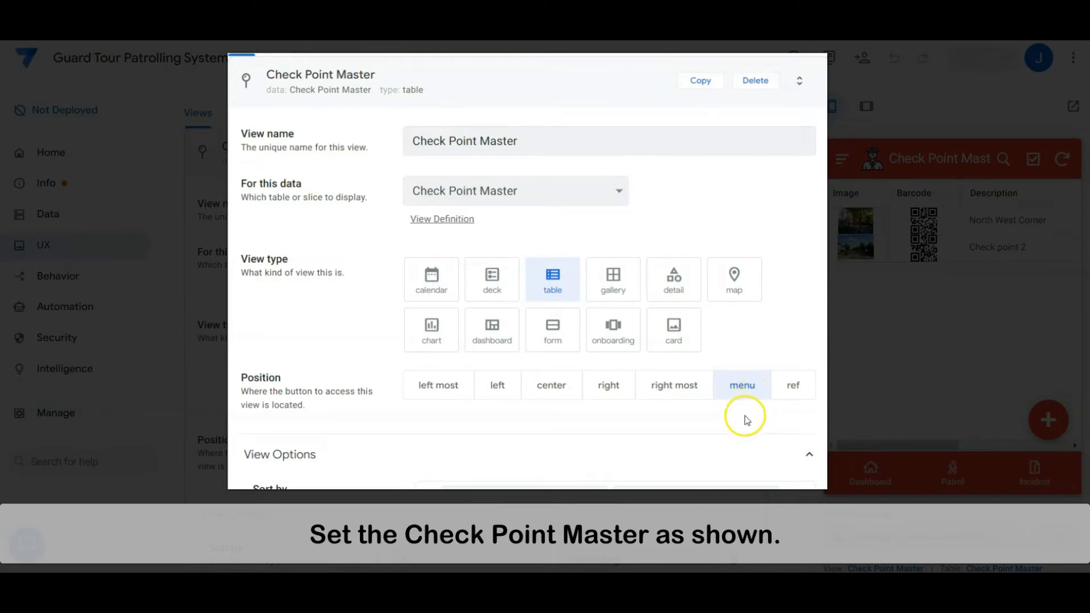
scroll(747, 419, "down", 7)
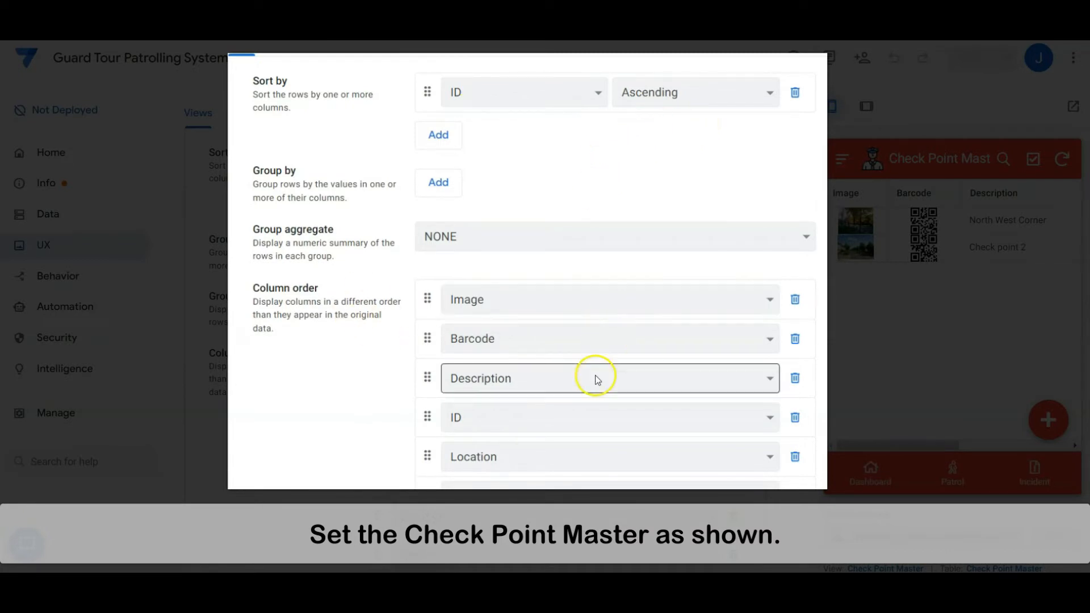
scroll(618, 479, "down", 1)
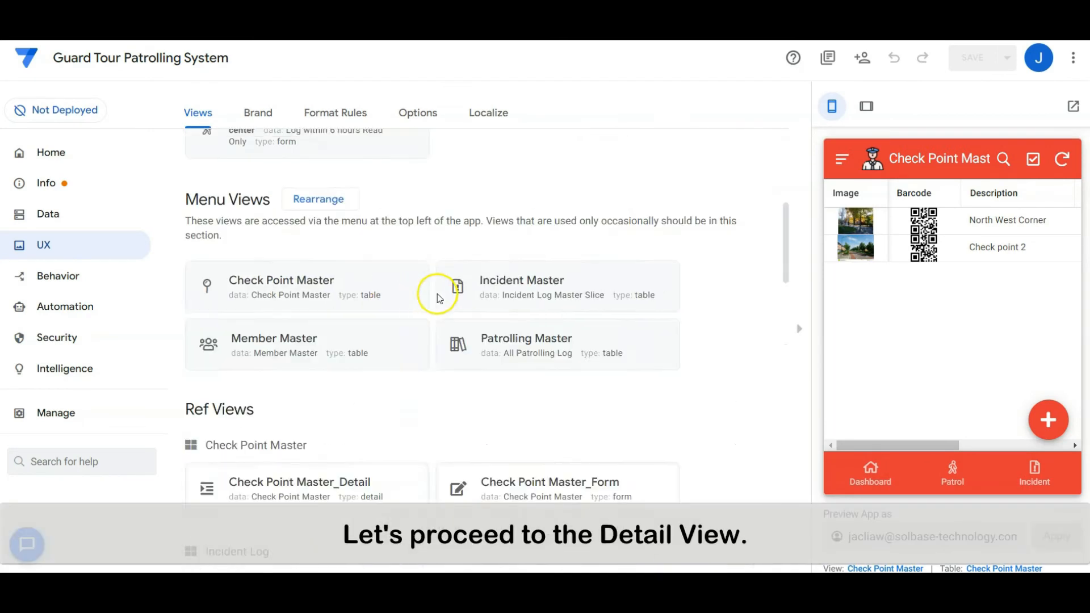
Review the Check Point Master_Detail view's main image, header, sorting and column order options, and collapse the view.
scroll(437, 307, "down", 4)
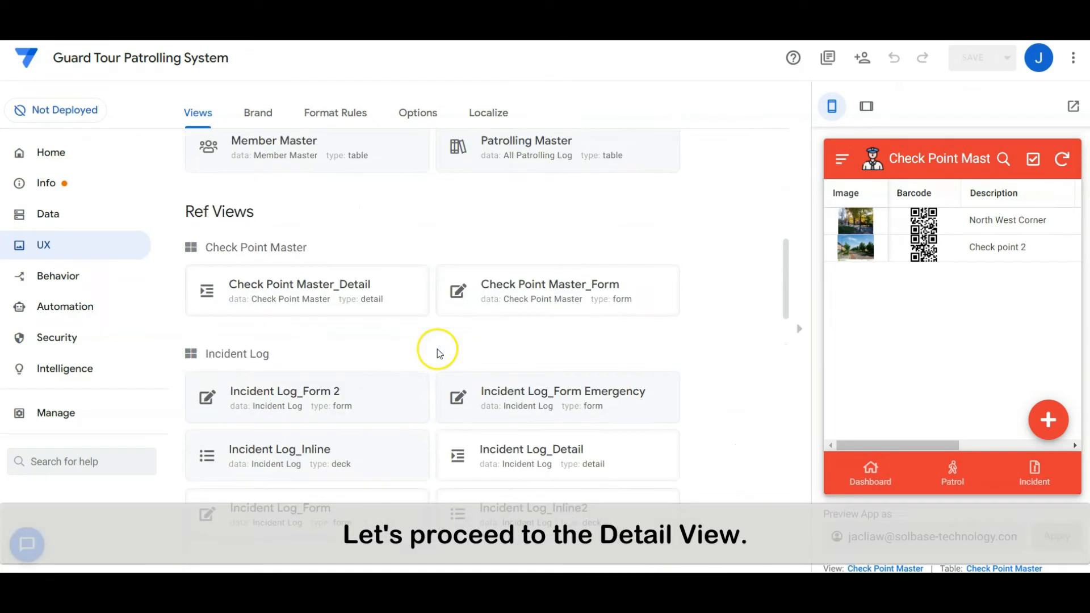
left_click(357, 294)
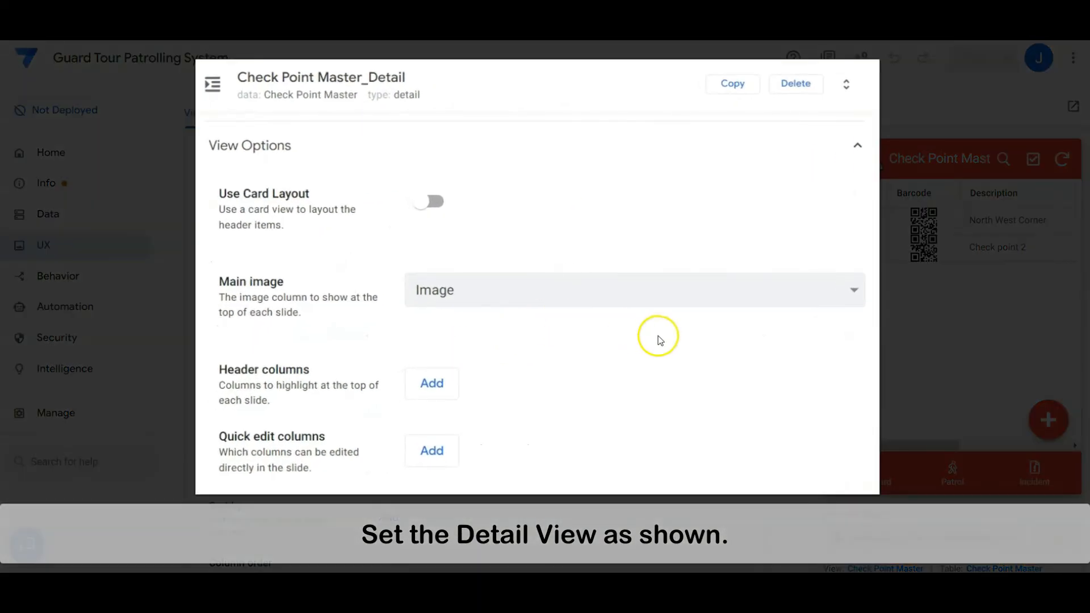
scroll(658, 338, "down", 4)
scroll(658, 337, "down", 3)
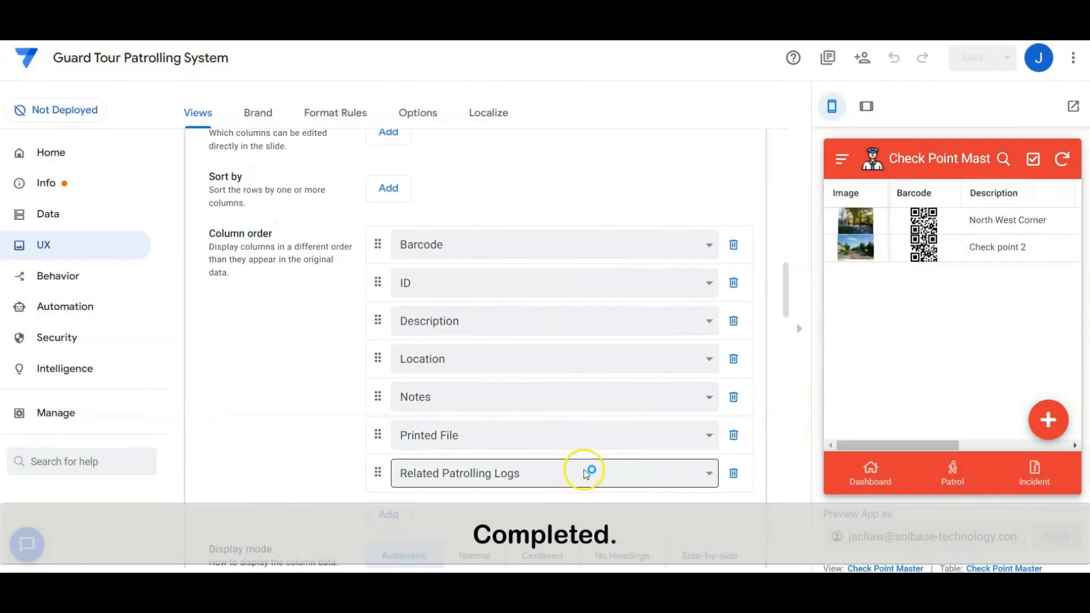
scroll(585, 470, "down", 3)
scroll(587, 465, "up", 7)
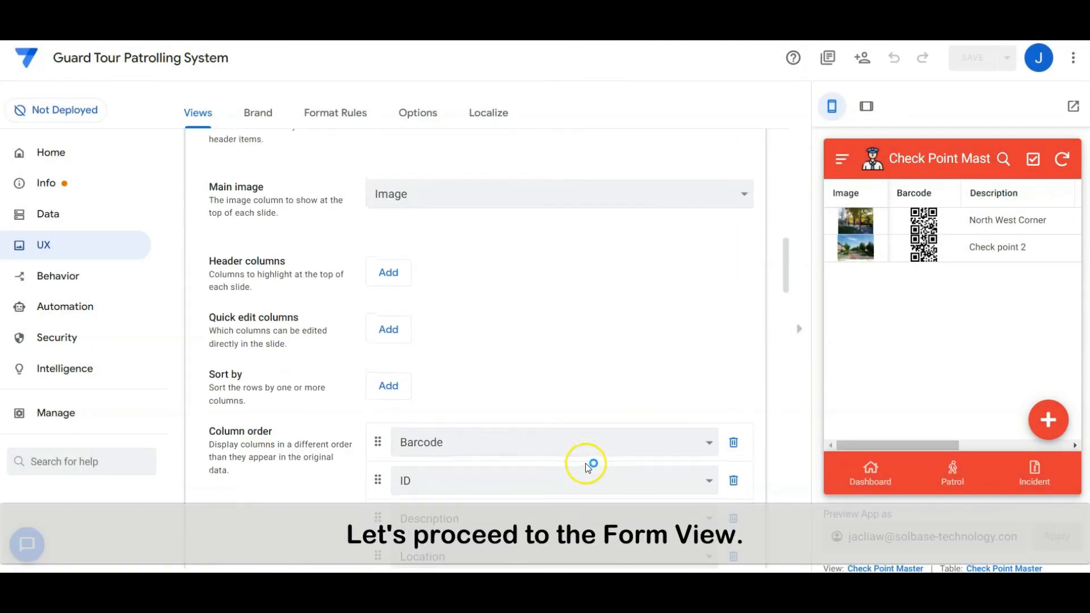
scroll(585, 463, "up", 3)
left_click(460, 214)
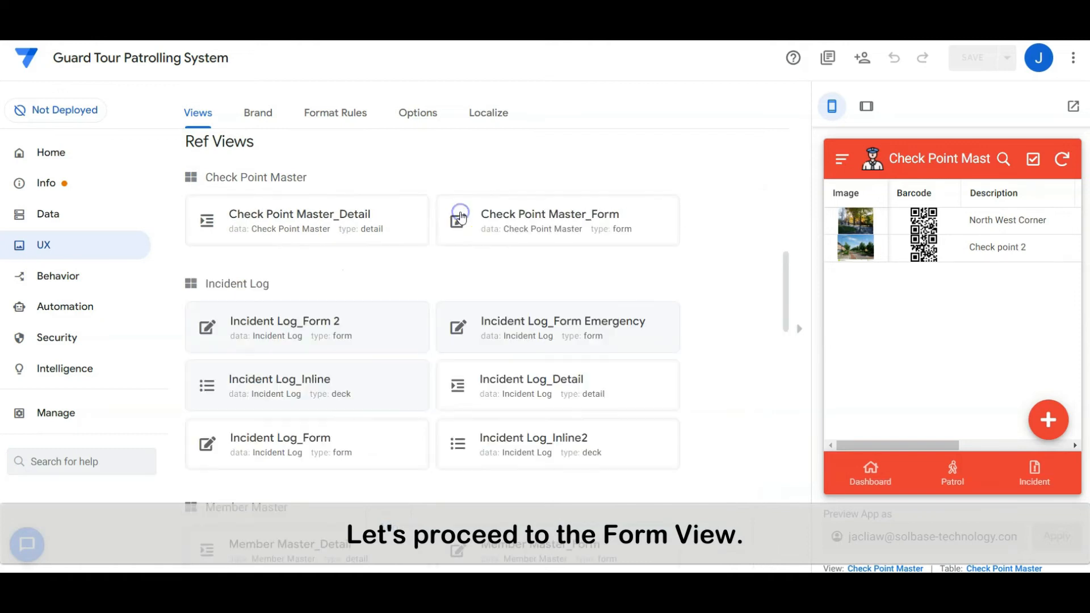
Review the Check Point Master_Form view's page style, form style, column order and saving options, and collapse the view.
left_click(592, 232)
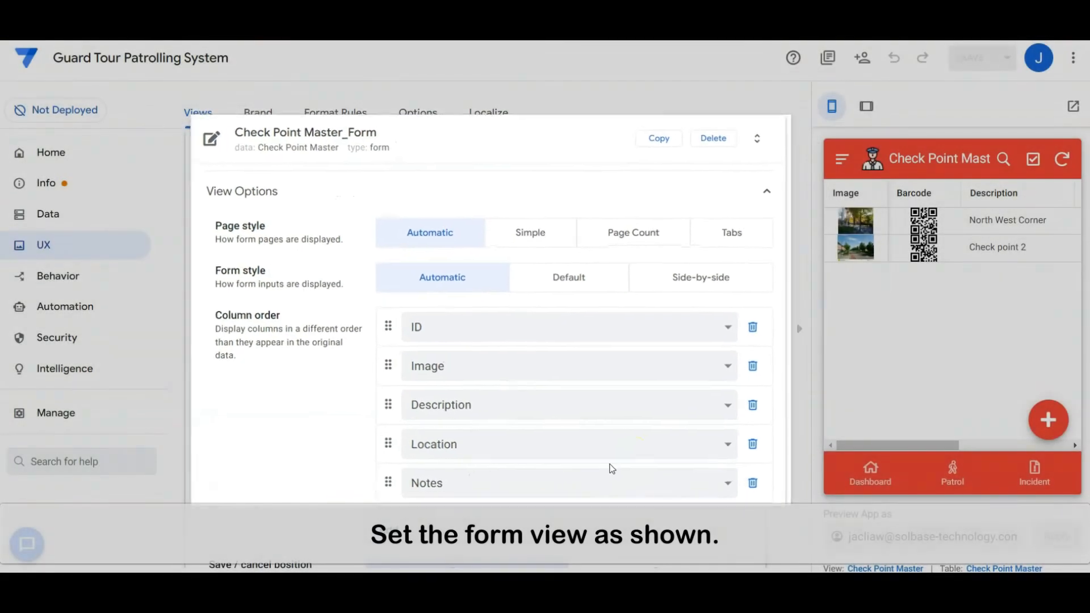
scroll(590, 472, "down", 10)
left_click(492, 409)
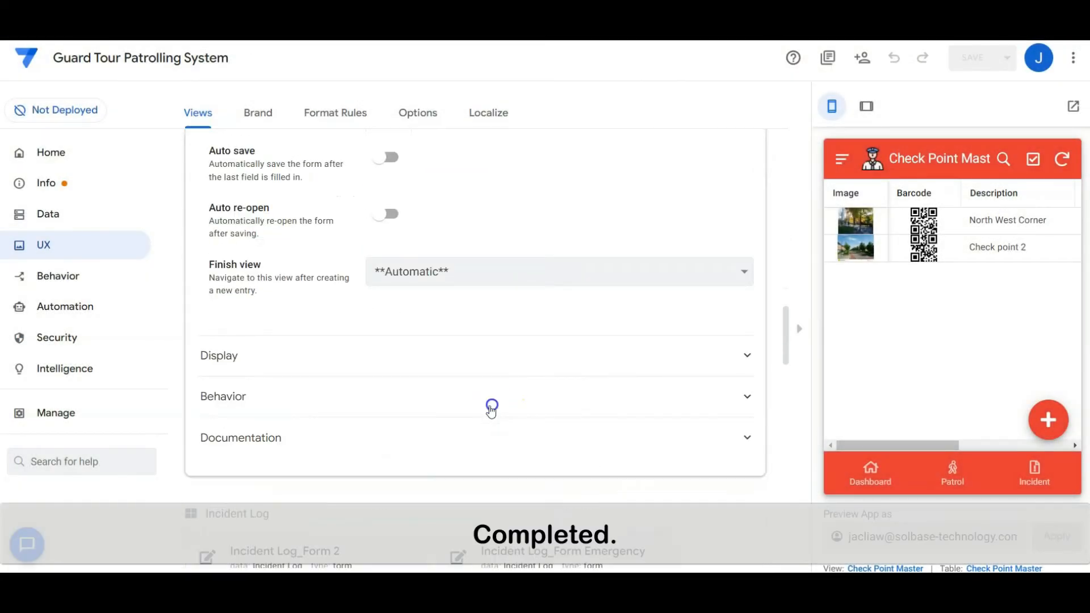
scroll(490, 407, "up", 5)
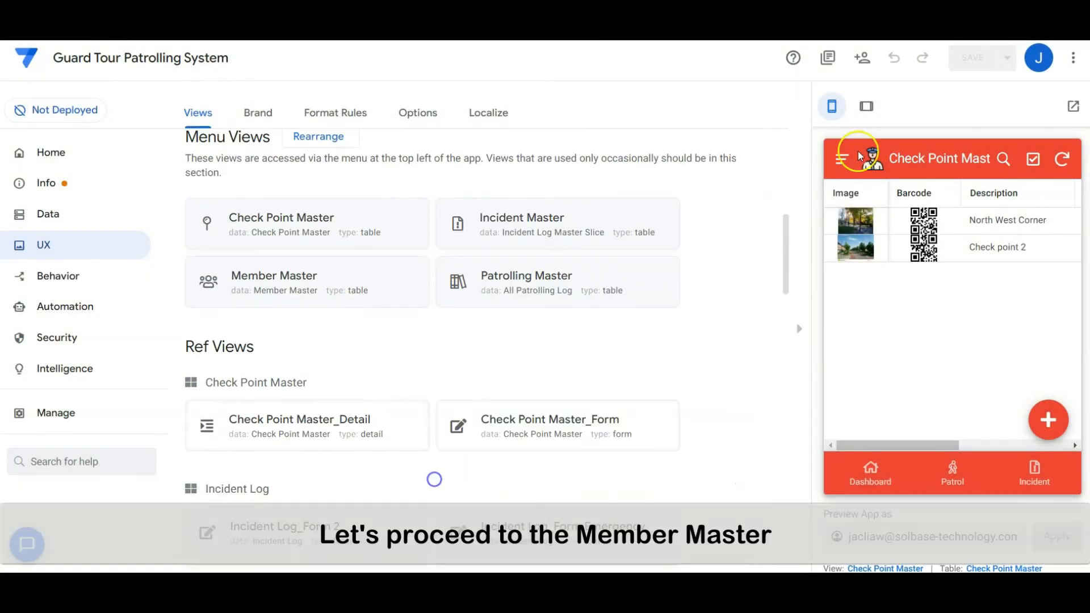
Show Member Master in the app preview and look over the column definitions of the Member Master data table.
left_click(842, 157)
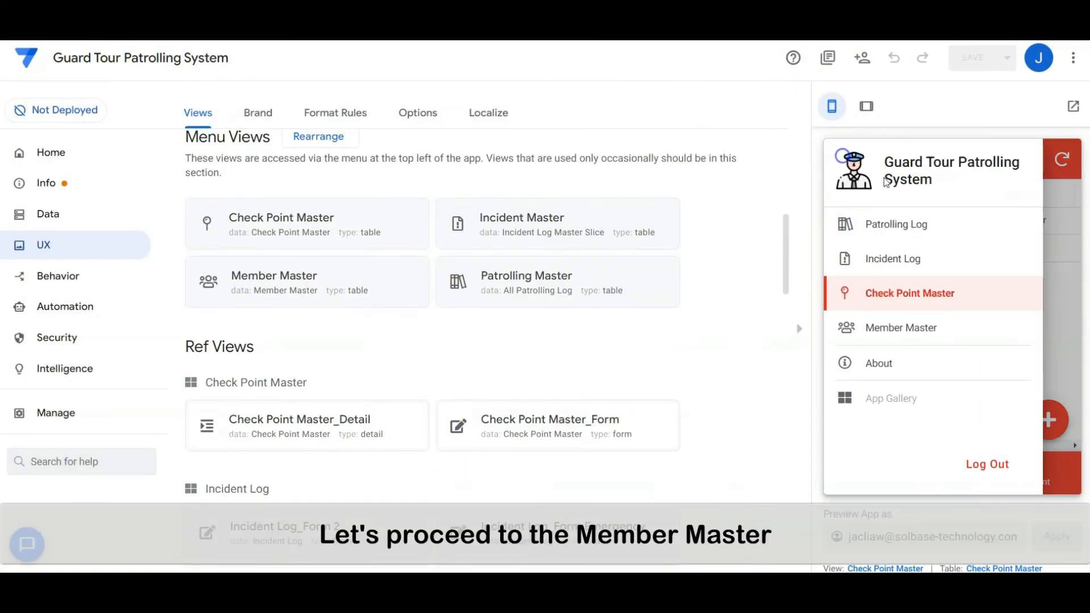
left_click(907, 332)
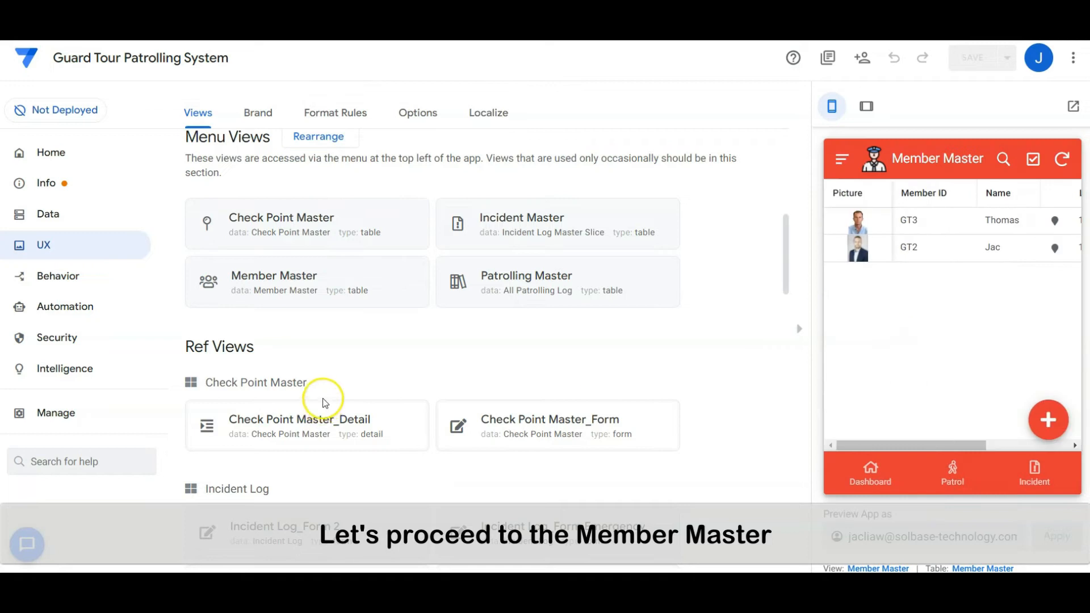
left_click(66, 210)
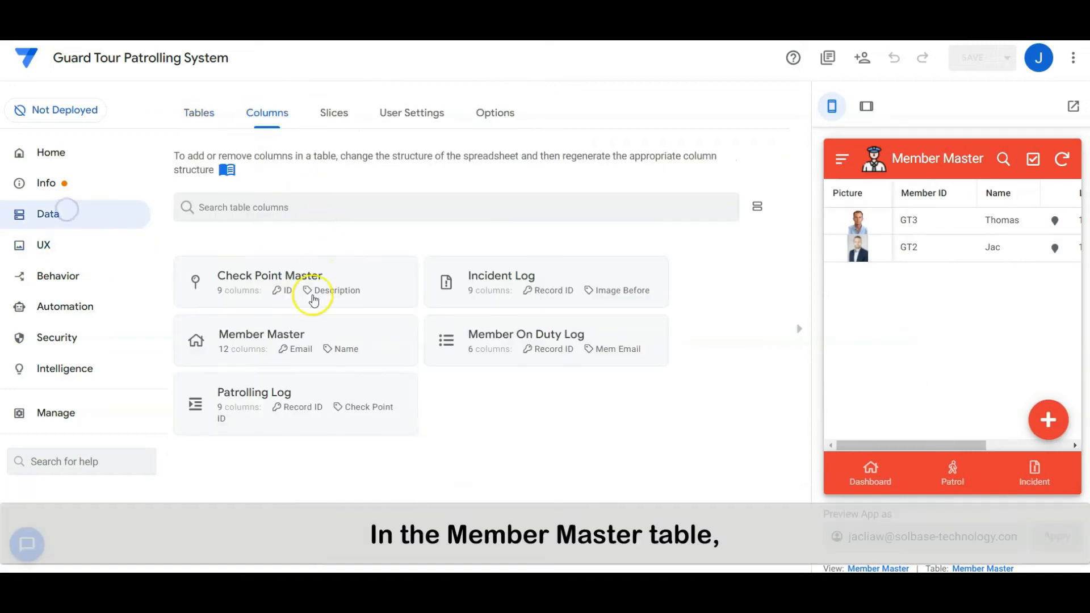
left_click(306, 336)
scroll(445, 321, "down", 1)
scroll(450, 325, "down", 1)
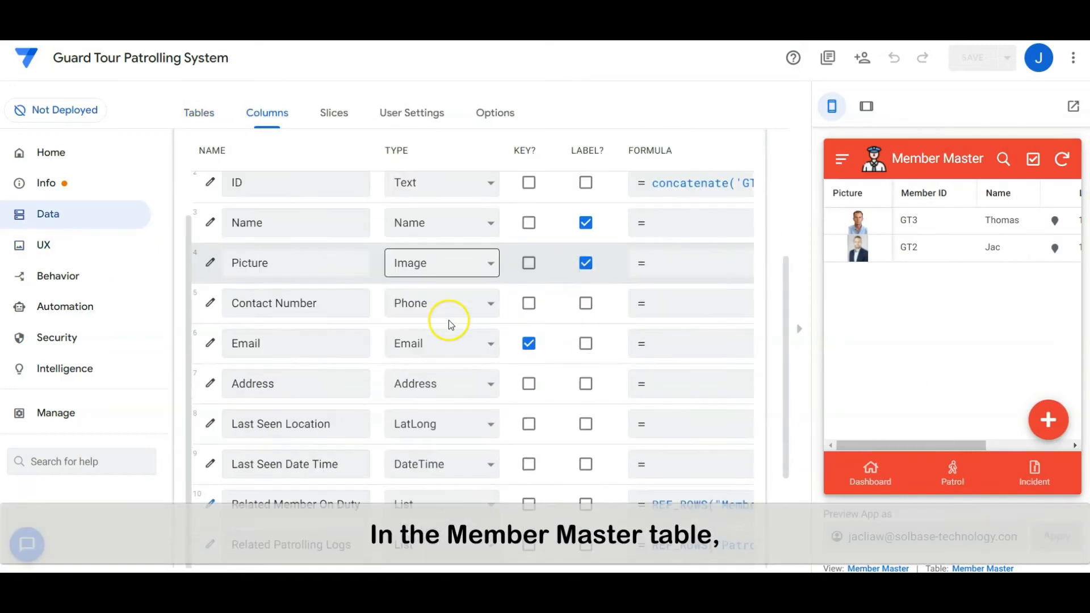
scroll(450, 325, "up", 1)
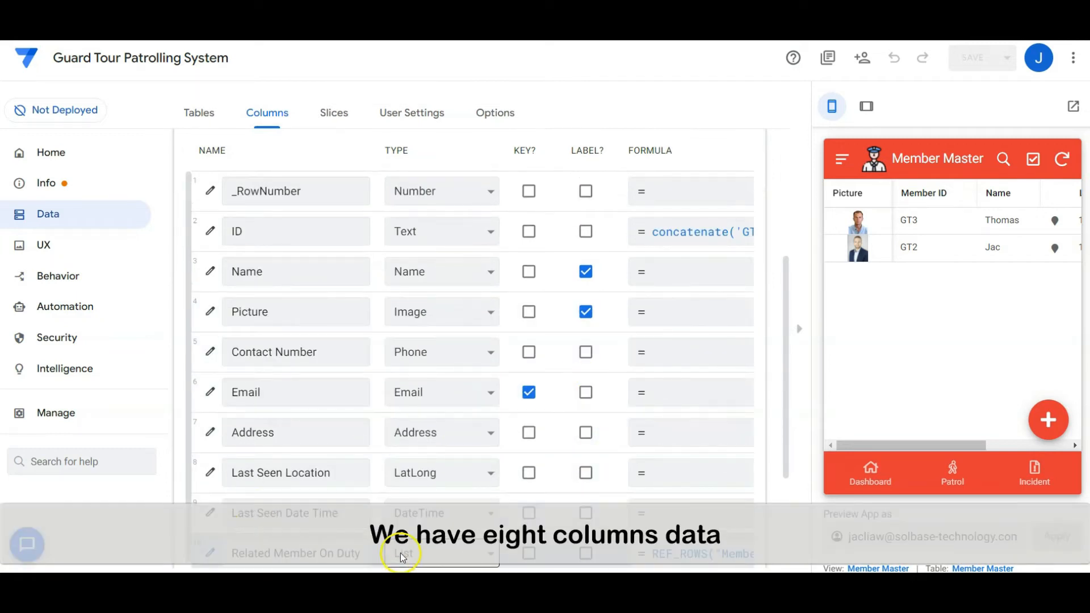
Open the Member Master ID column's definition, review its text type and auto-compute app formula, and close it.
left_click(209, 233)
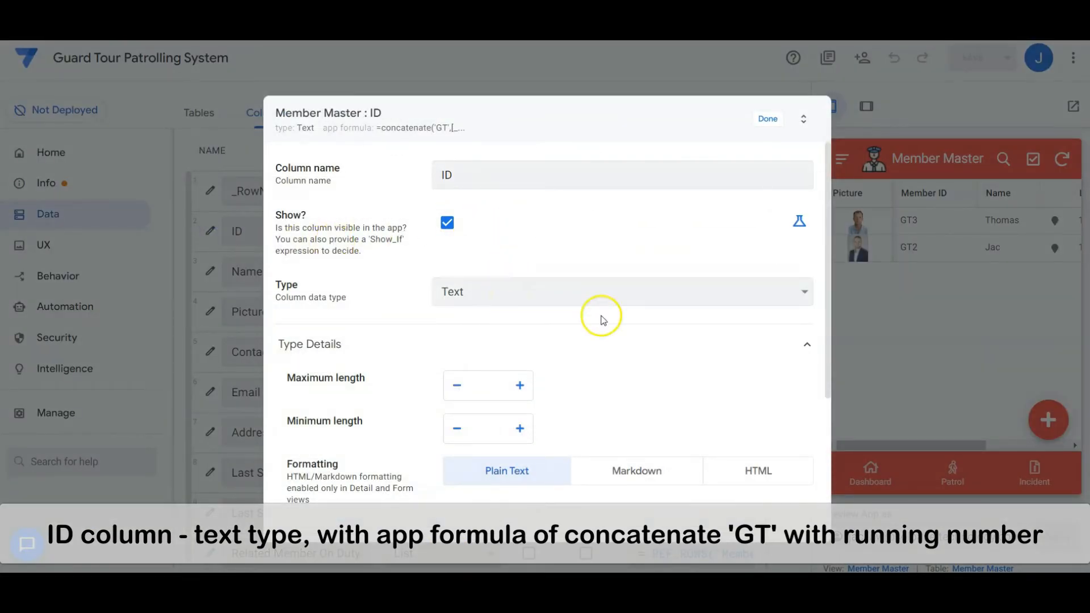
scroll(639, 331, "down", 4)
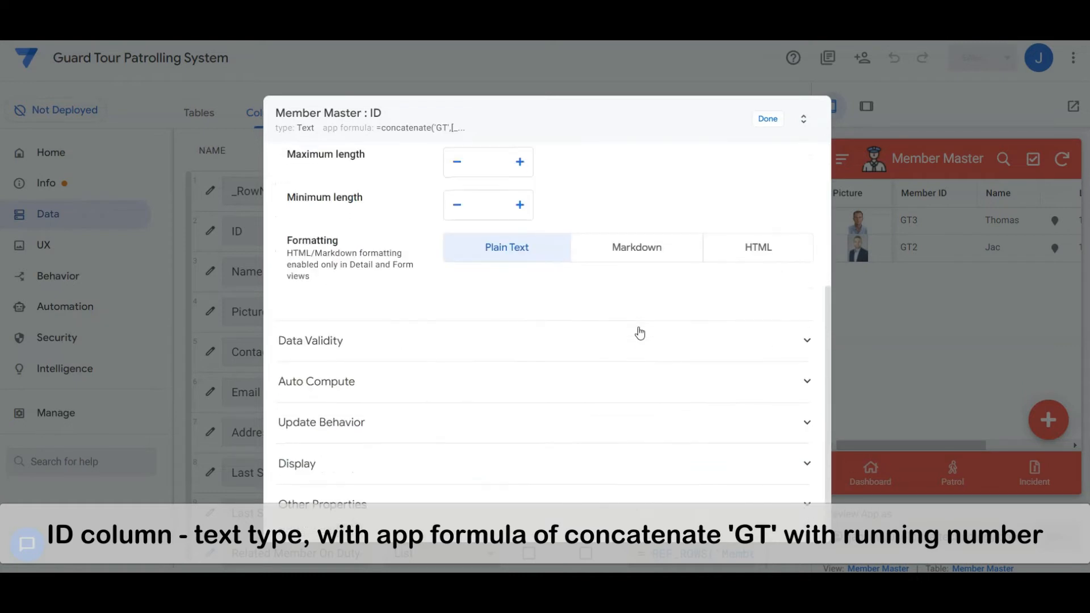
left_click(592, 372)
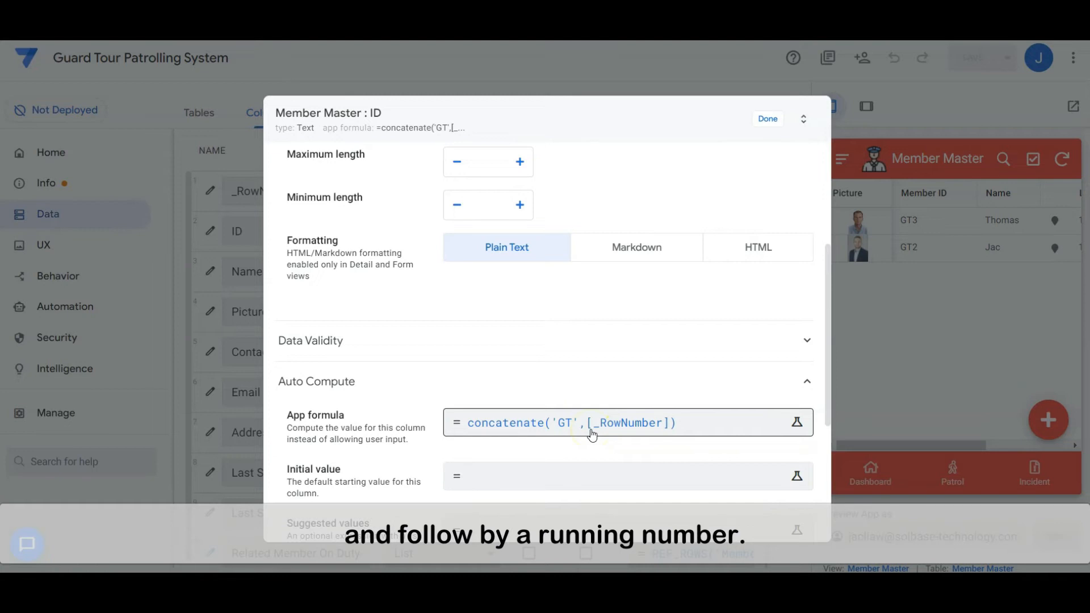
left_click(763, 117)
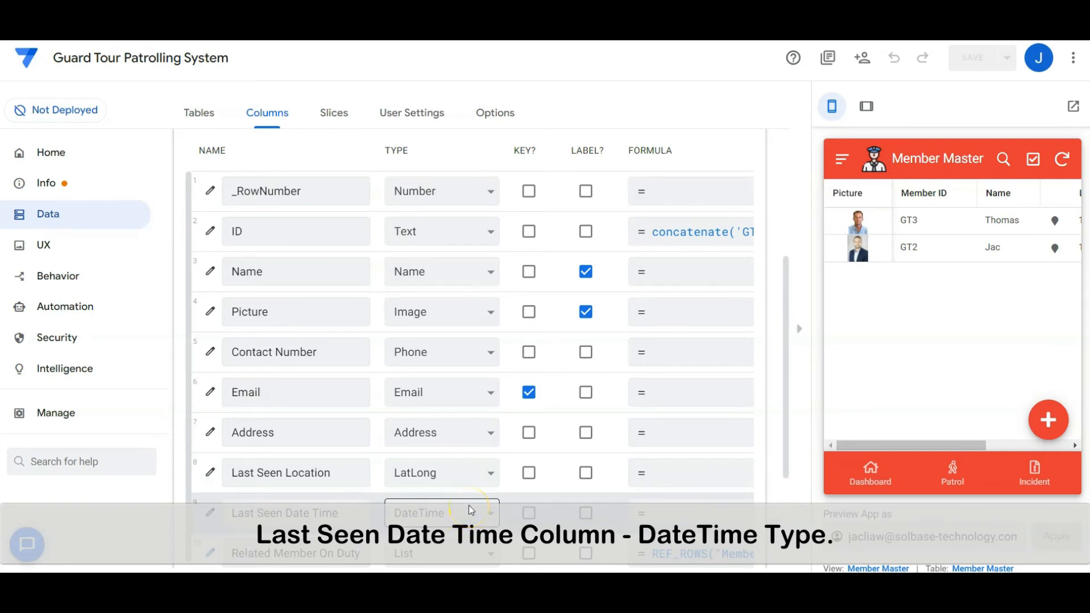
Look over the remaining Member Master columns down to the related list columns, and collapse the table.
scroll(494, 477, "down", 1)
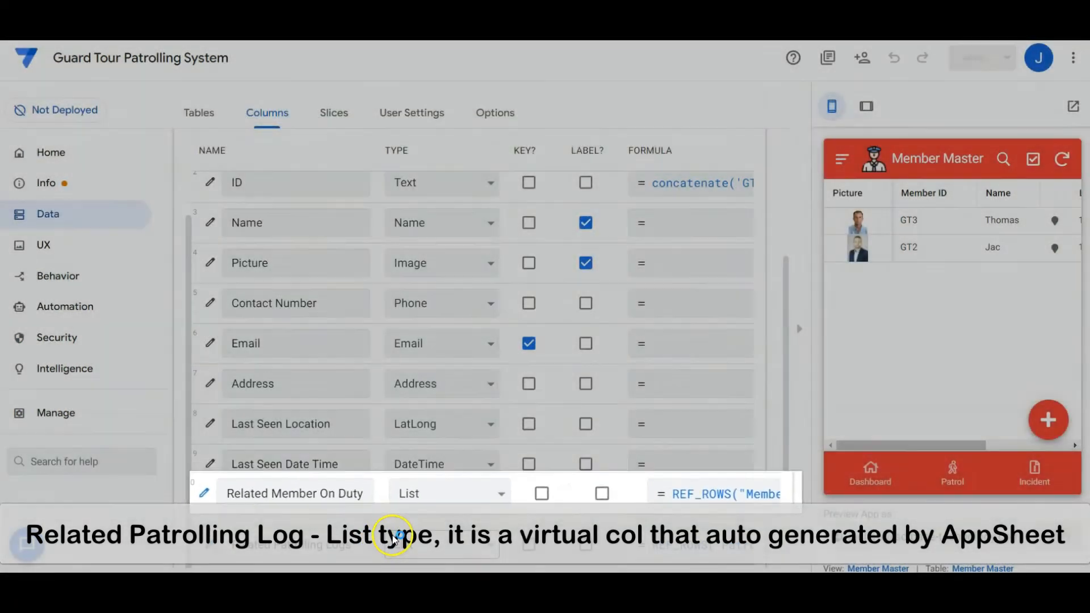
scroll(396, 539, "up", 1)
scroll(428, 306, "up", 5)
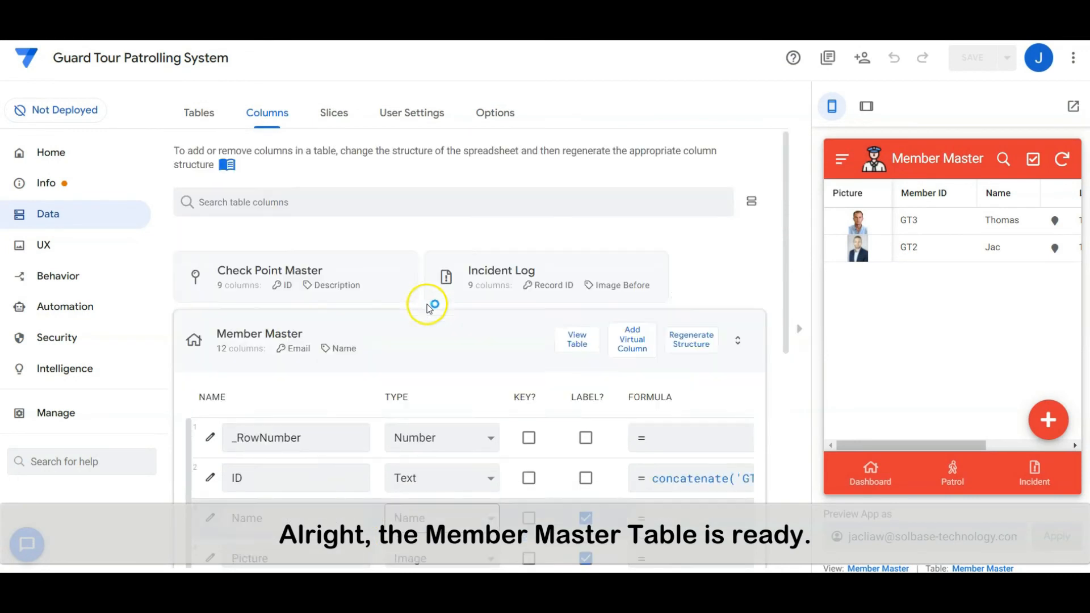
left_click(335, 336)
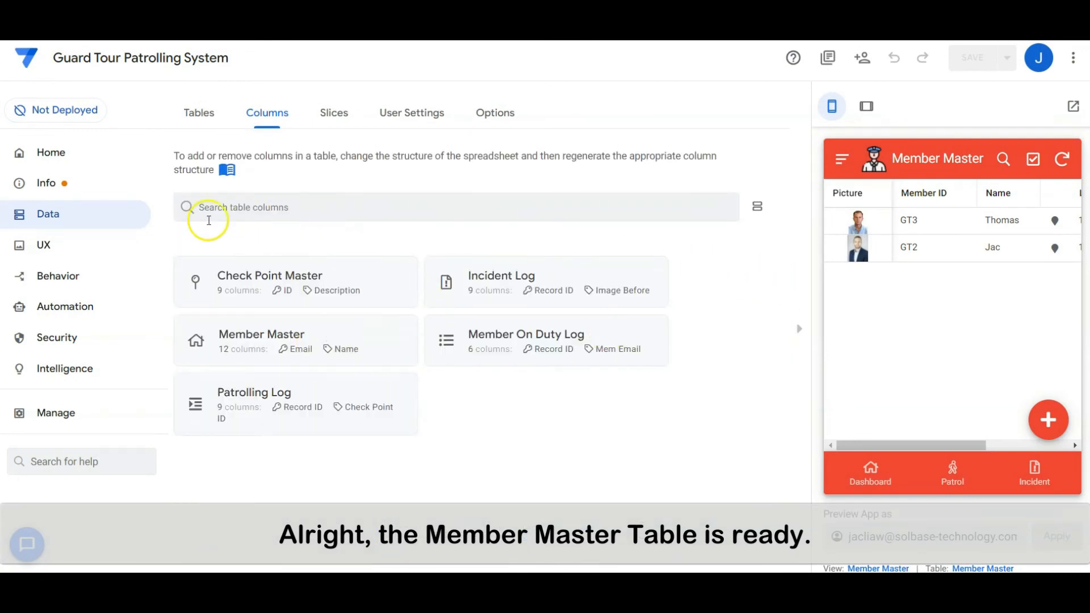
Open the Member Master menu view's UX settings, review its view type, position, sorting, grouping and column order, and collapse it.
left_click(114, 245)
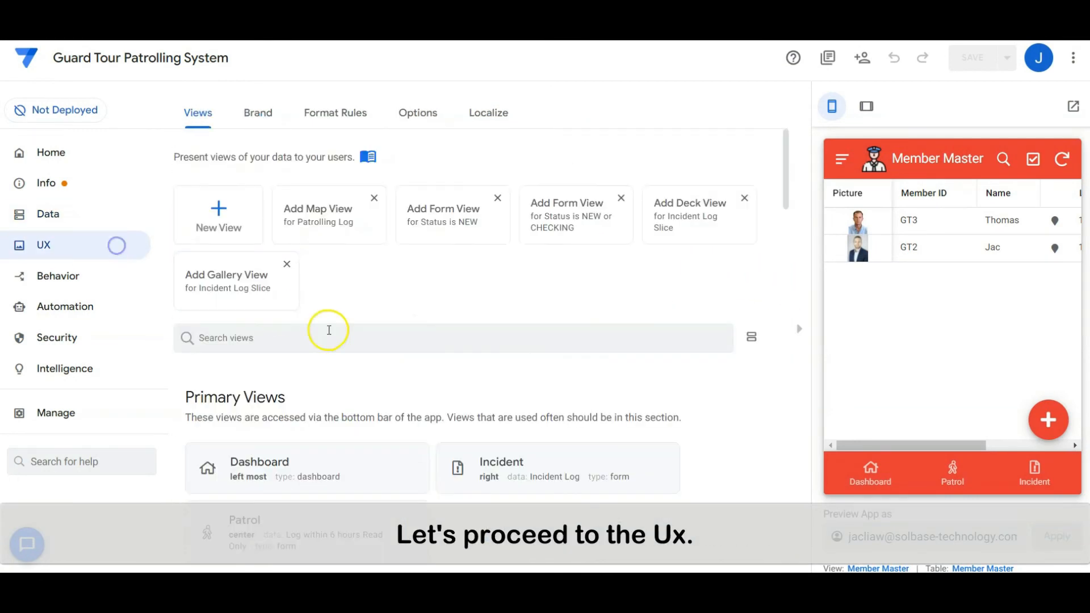
scroll(335, 325, "down", 5)
left_click(356, 409)
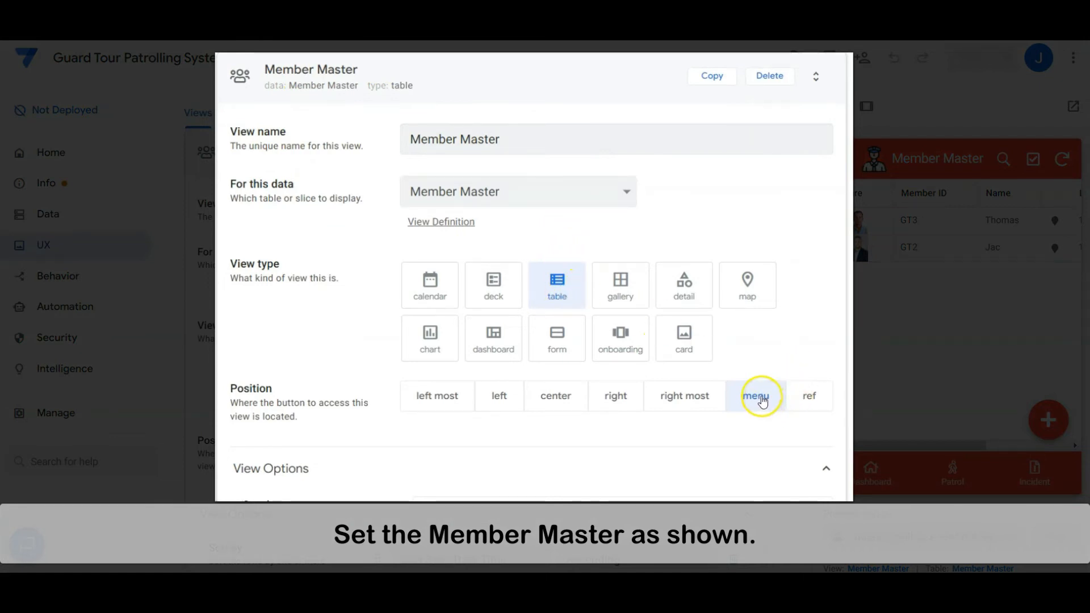
scroll(766, 391, "down", 5)
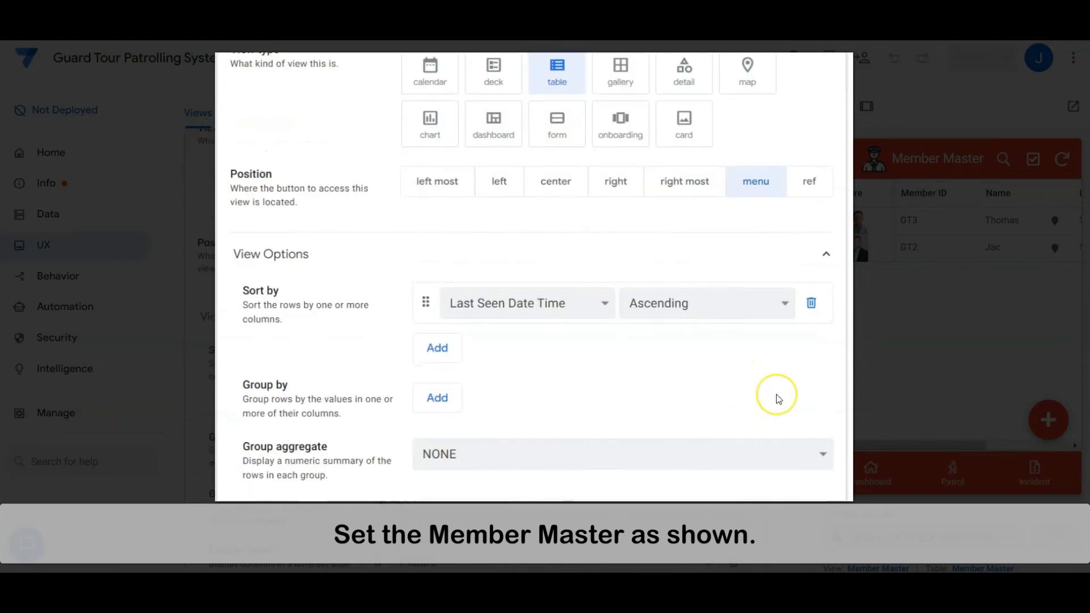
scroll(778, 398, "down", 1)
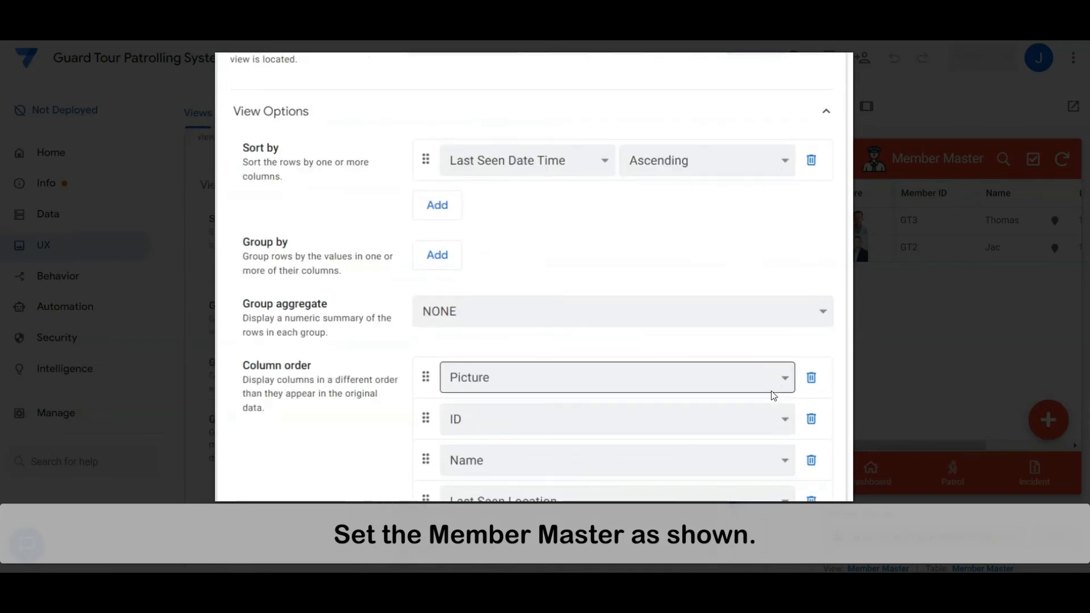
scroll(773, 396, "down", 1)
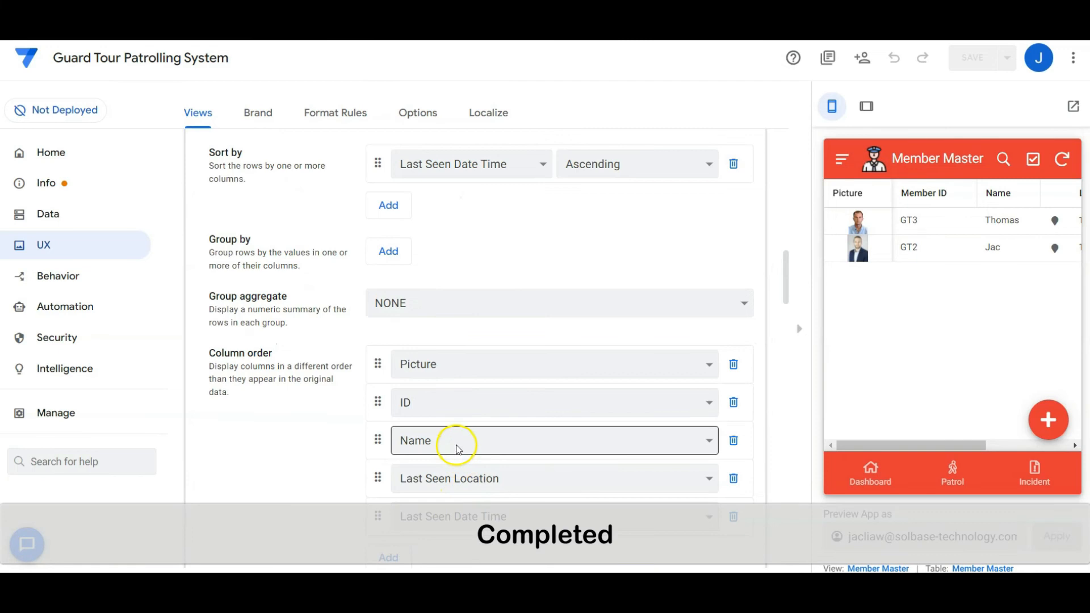
scroll(455, 443, "up", 10)
left_click(450, 286)
Review the Member Master_Detail view's card layout, main image, header, sorting and column order options, and collapse the view.
scroll(454, 295, "down", 10)
scroll(454, 304, "up", 1)
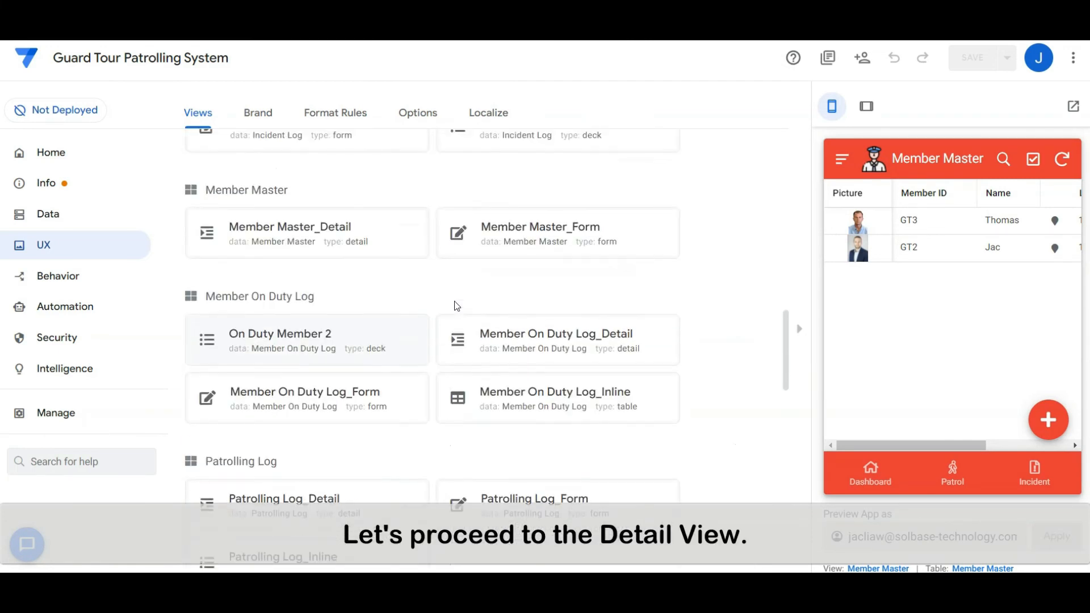
left_click(350, 233)
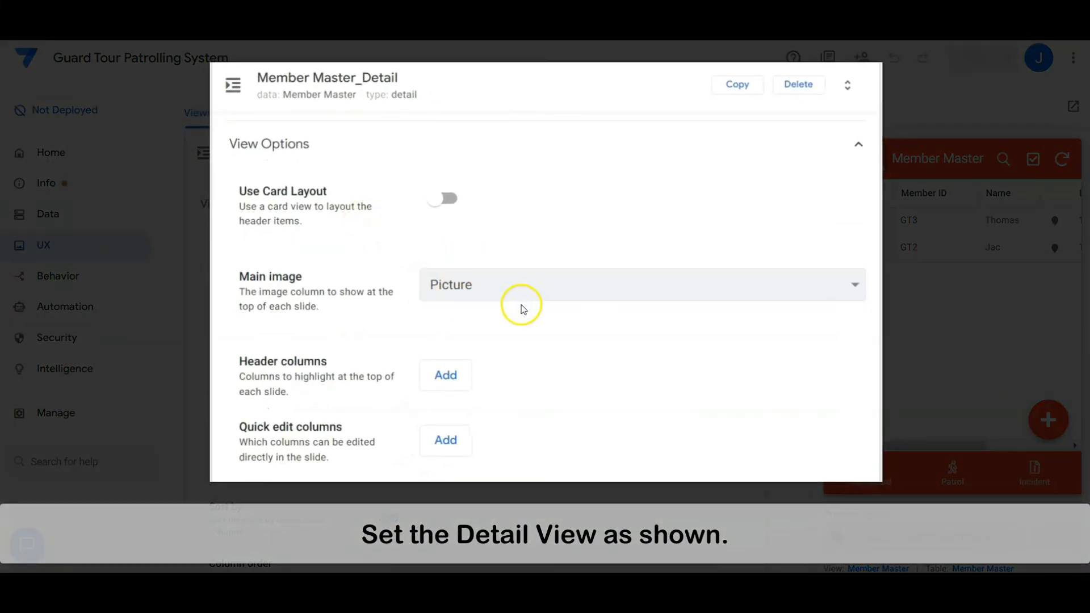
scroll(662, 333, "down", 5)
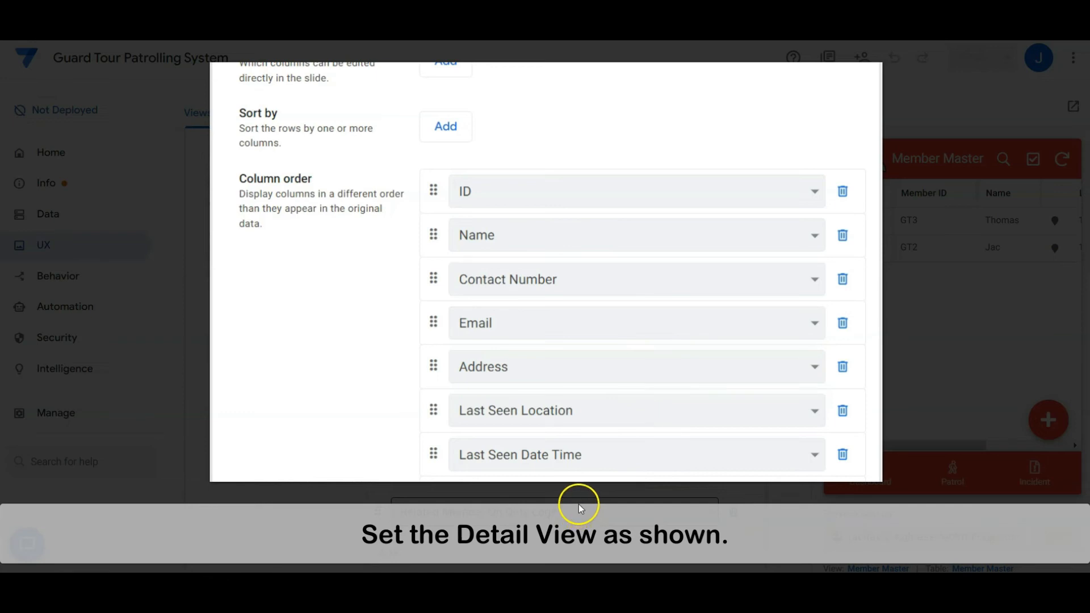
scroll(579, 502, "up", 5)
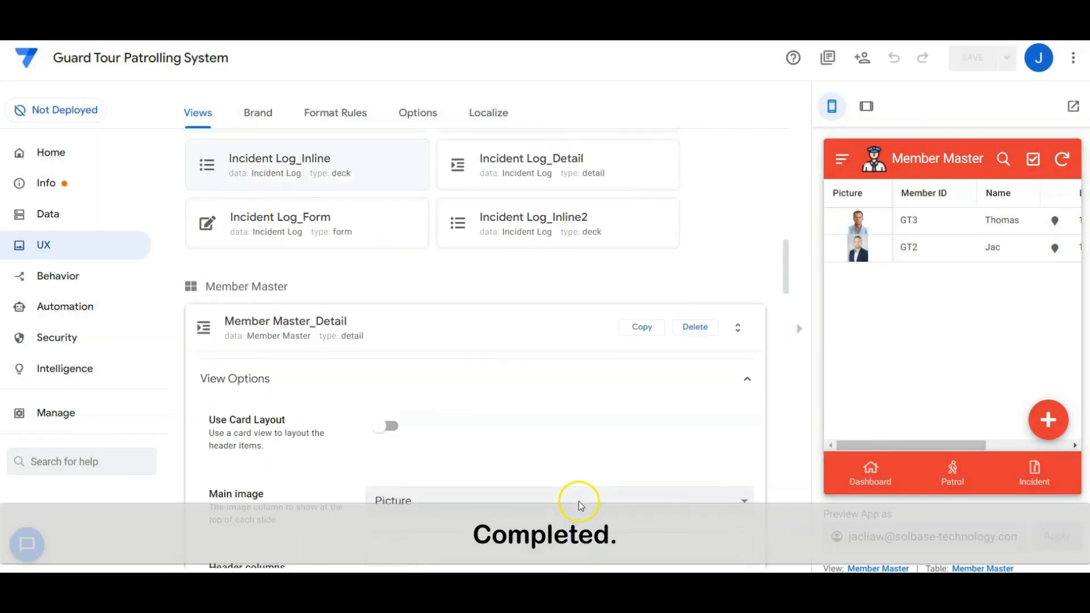
left_click(469, 348)
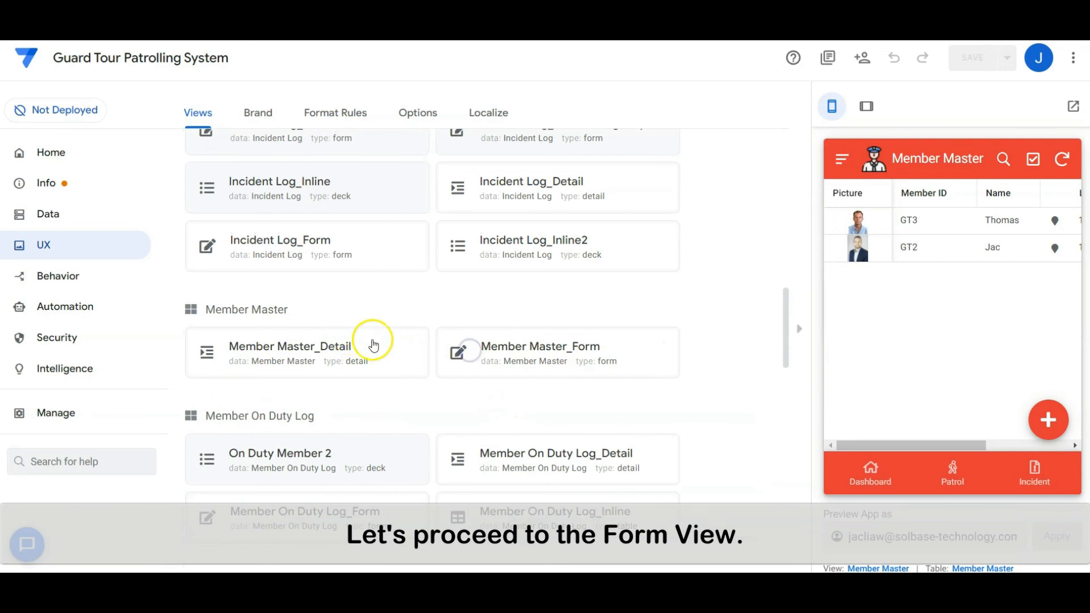
Review the Member Master_Form view's page style, form style and column order, and collapse the view.
left_click(571, 348)
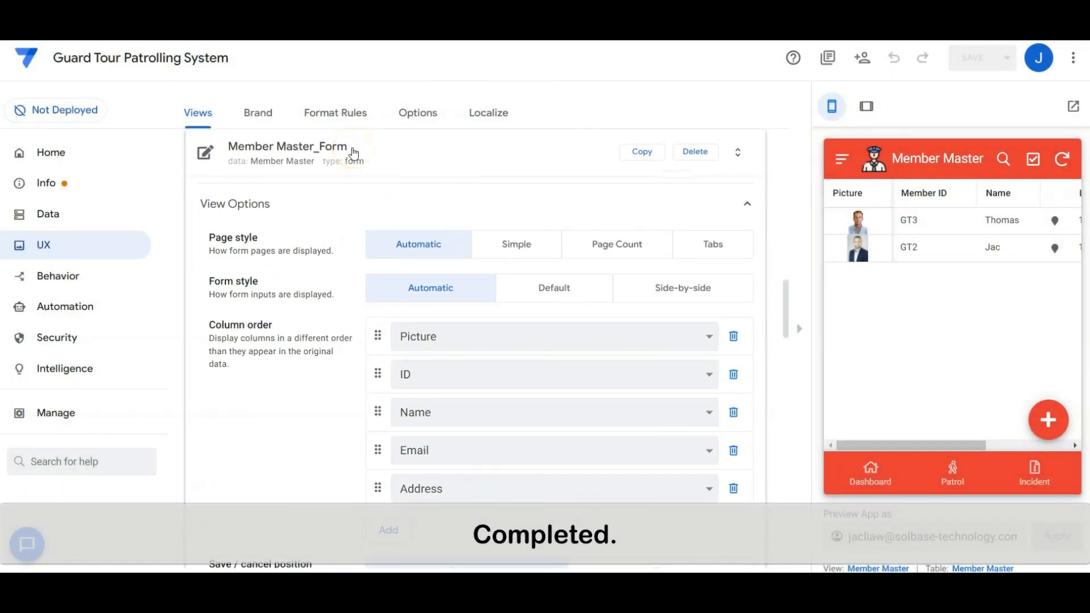
left_click(430, 155)
scroll(418, 267, "up", 6)
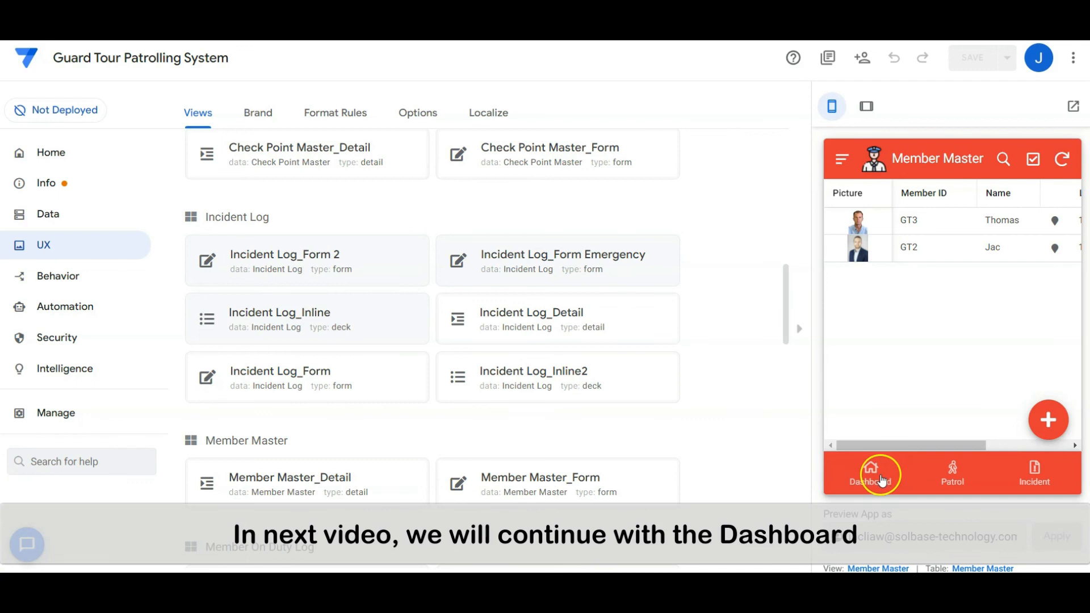
Show the Dashboard in the app preview and look through its On Duty Member list, zoomed-out map and Incident Log.
left_click(878, 480)
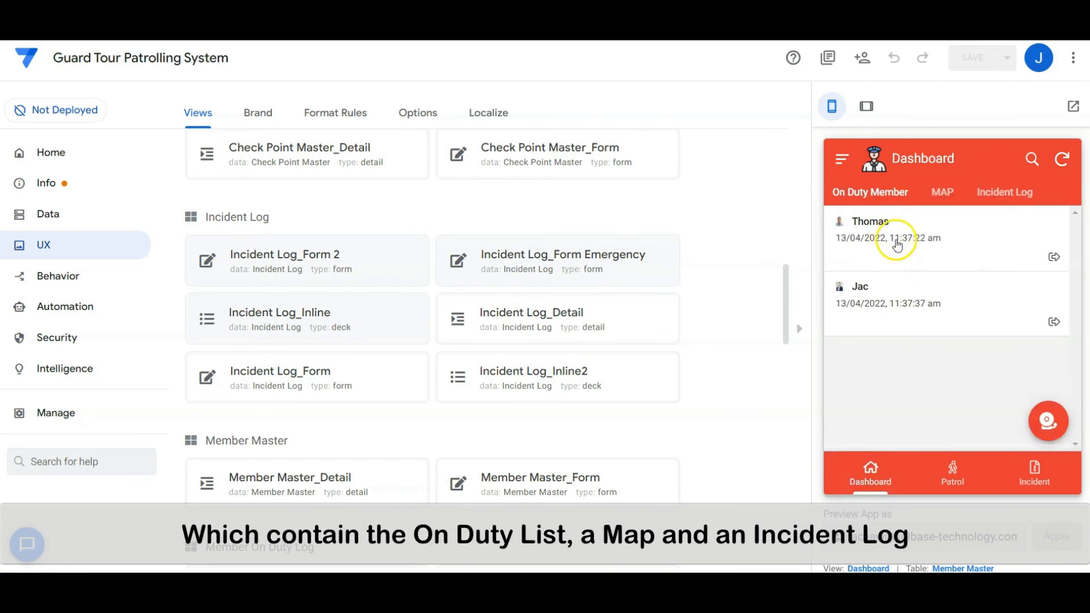
left_click(942, 193)
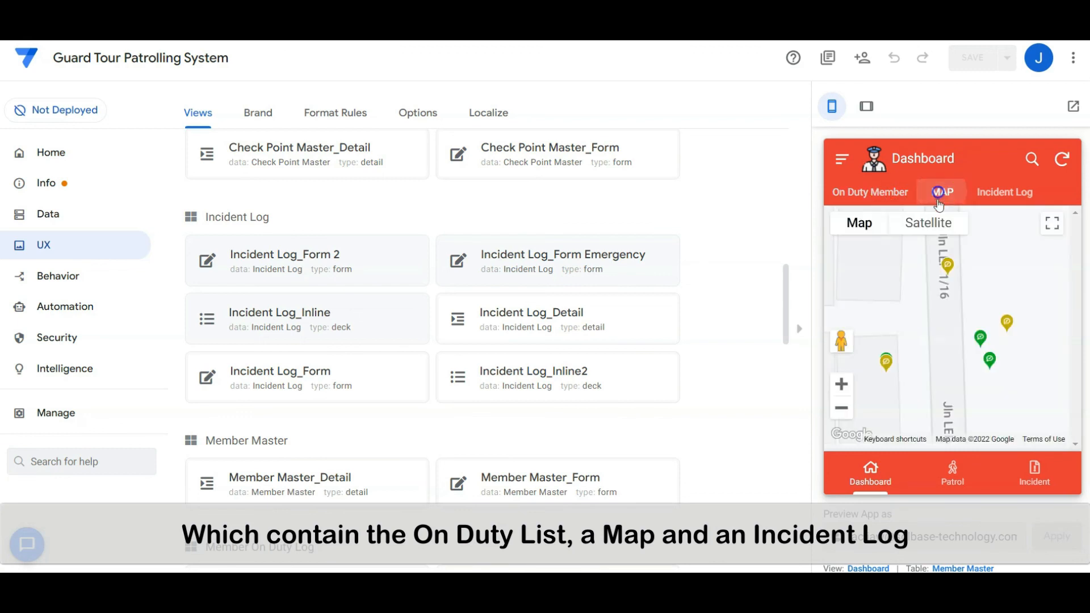
scroll(956, 326, "down", 2)
left_click_drag(932, 345, 950, 357)
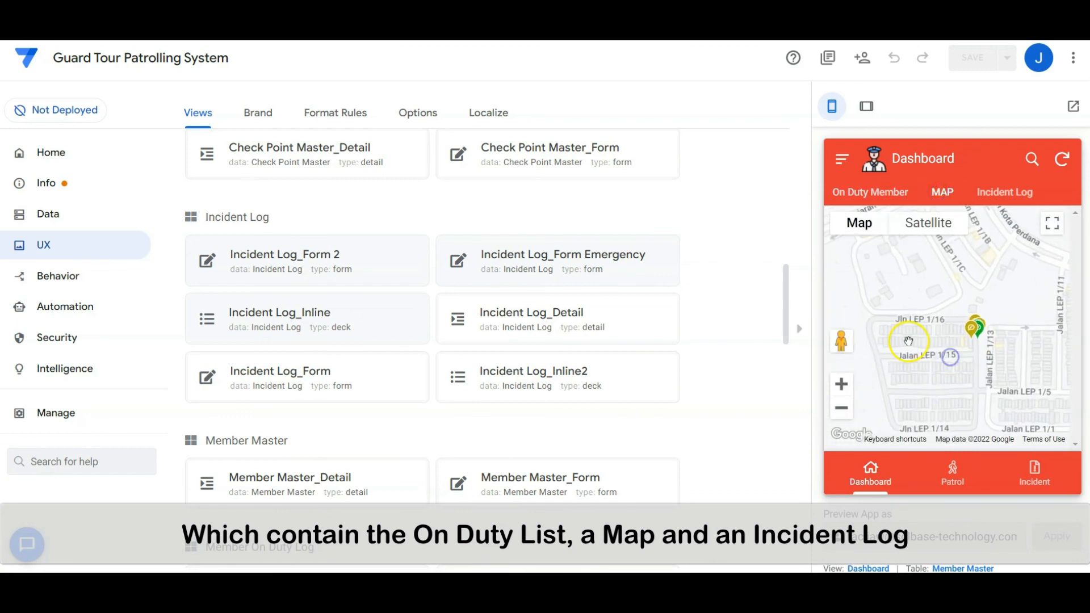
left_click(1025, 196)
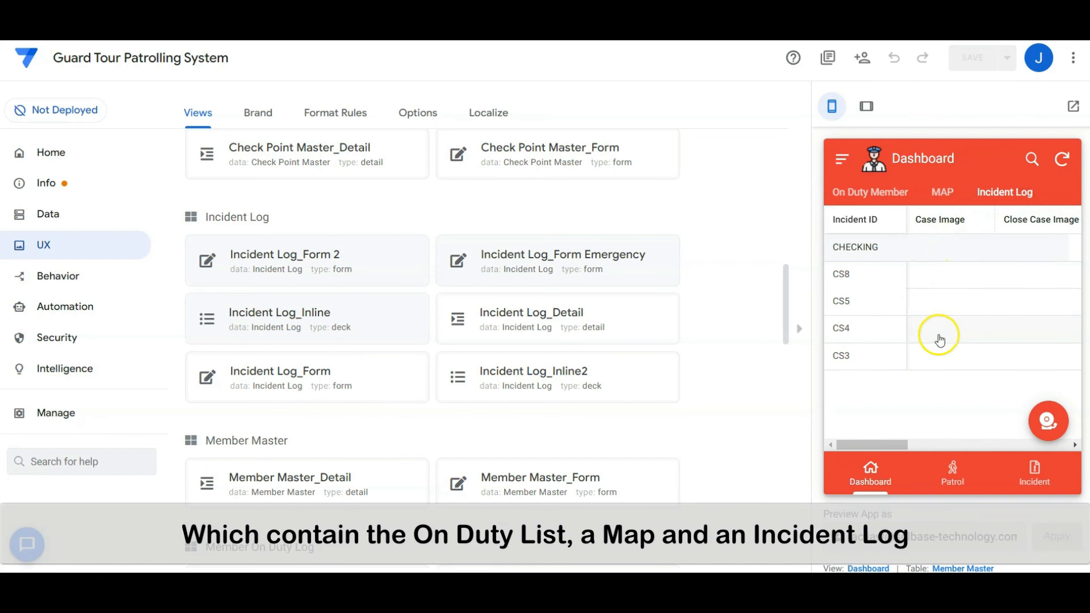